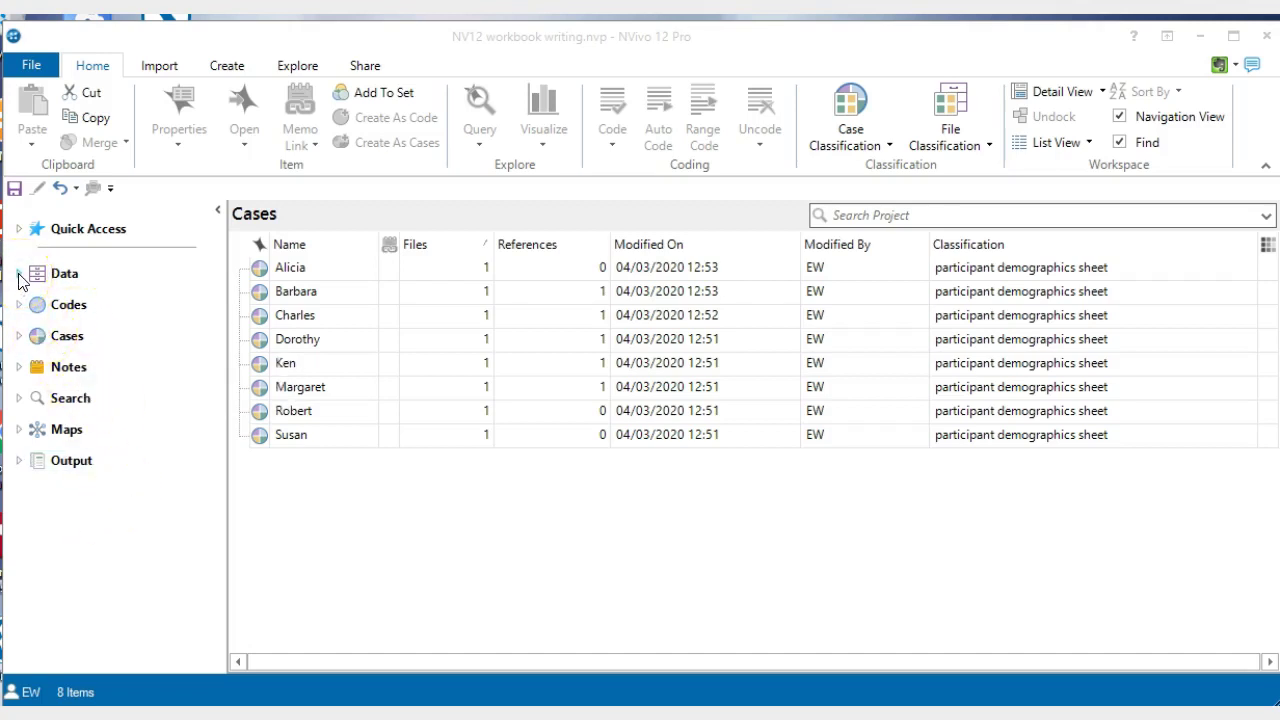
Show the files in the focus group interviews folder under Data > Files.
click(19, 276)
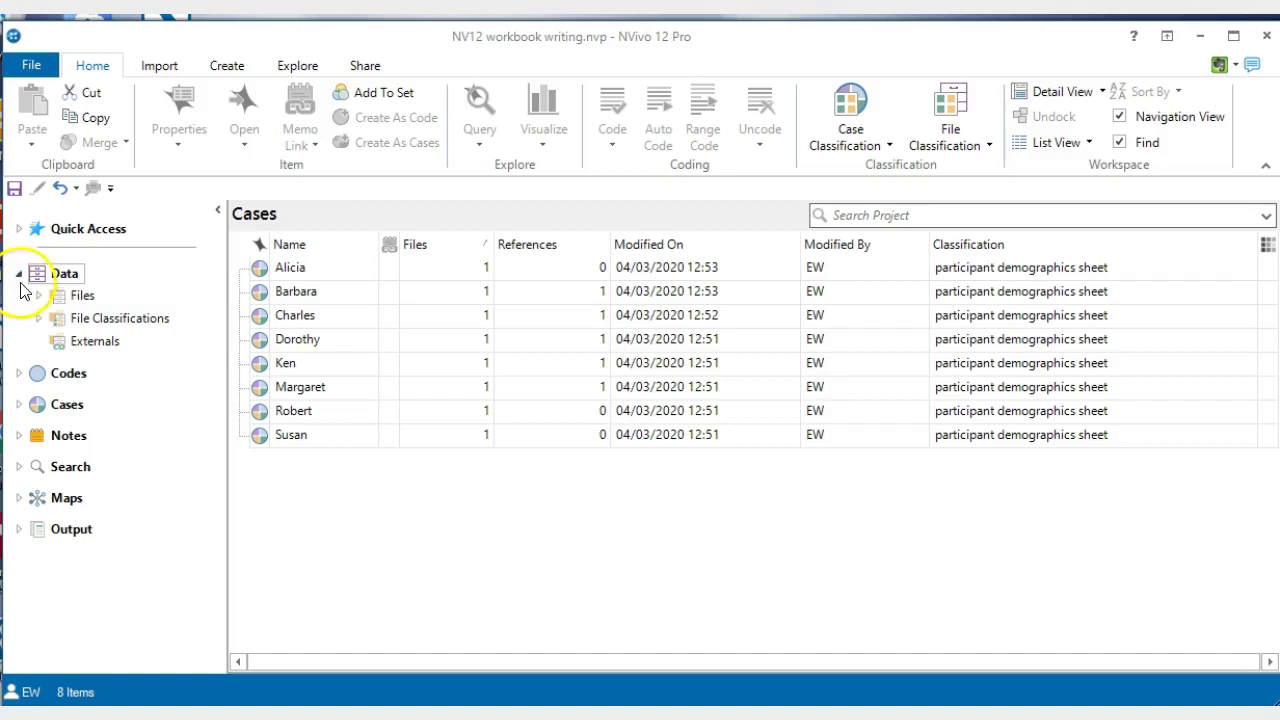
click(38, 296)
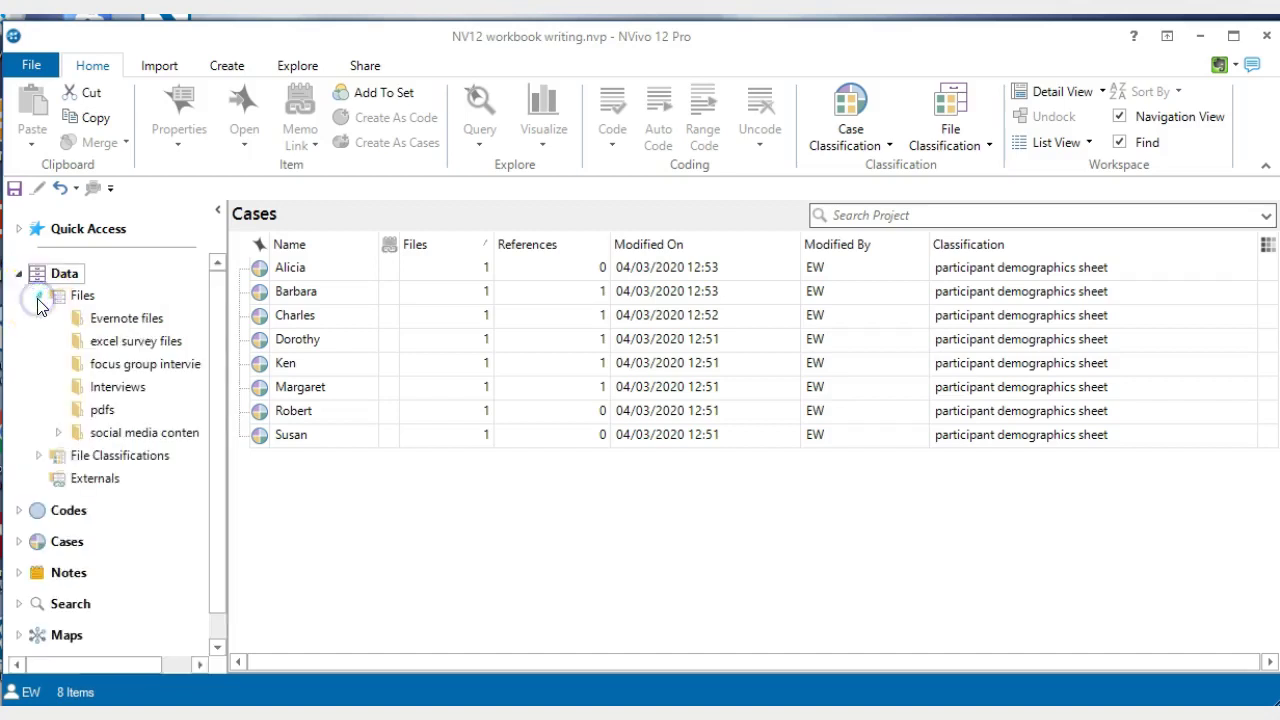
click(108, 365)
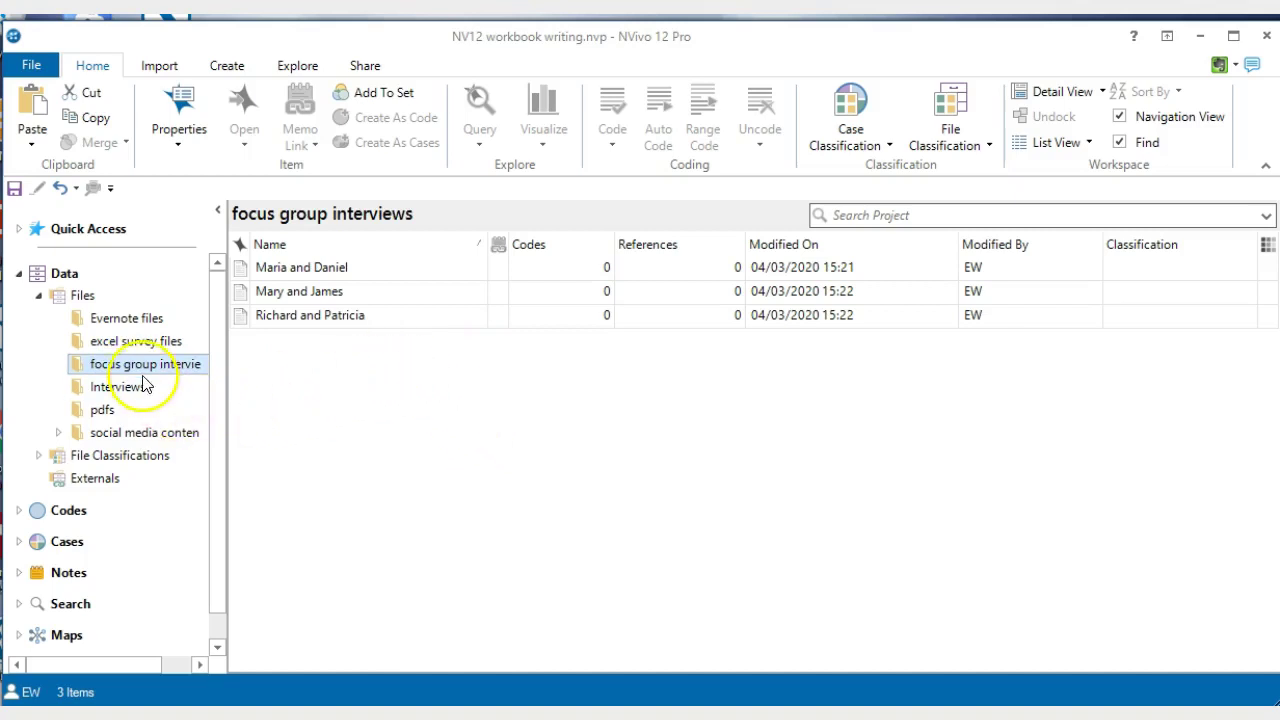
Preview the Maria and Daniel and Mary and James transcripts, then close both.
double_click(313, 268)
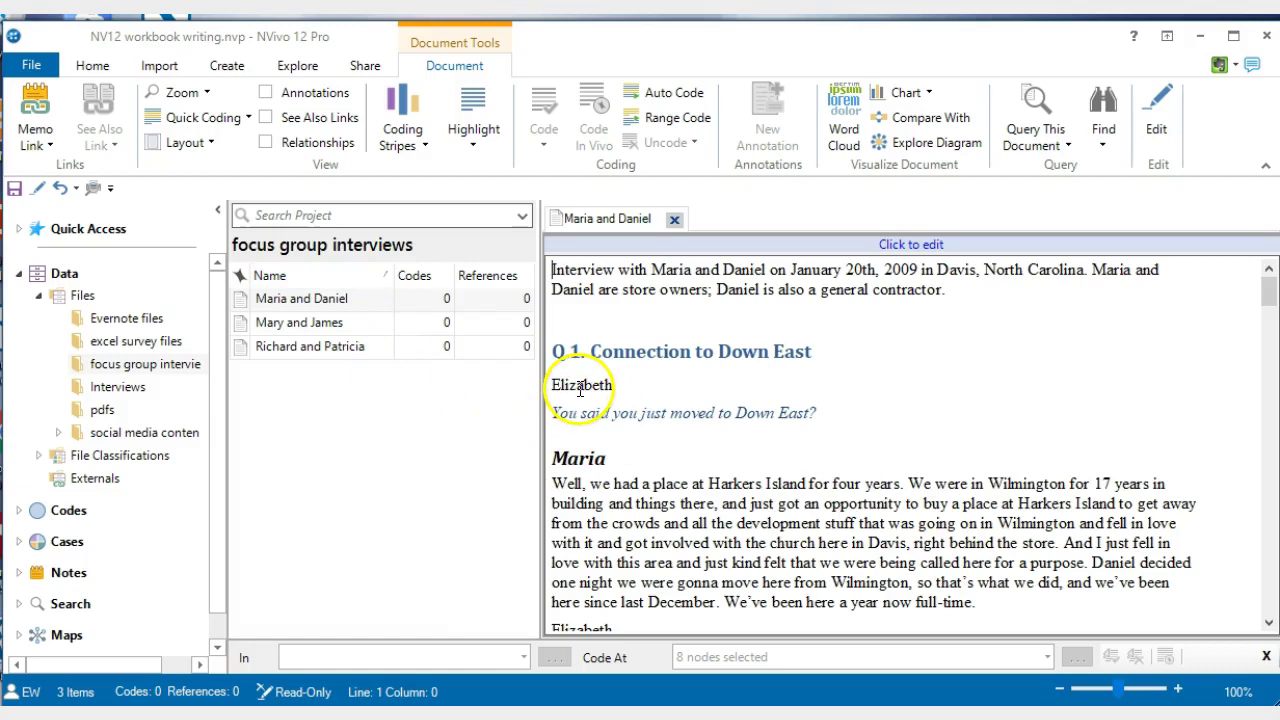
click(316, 322)
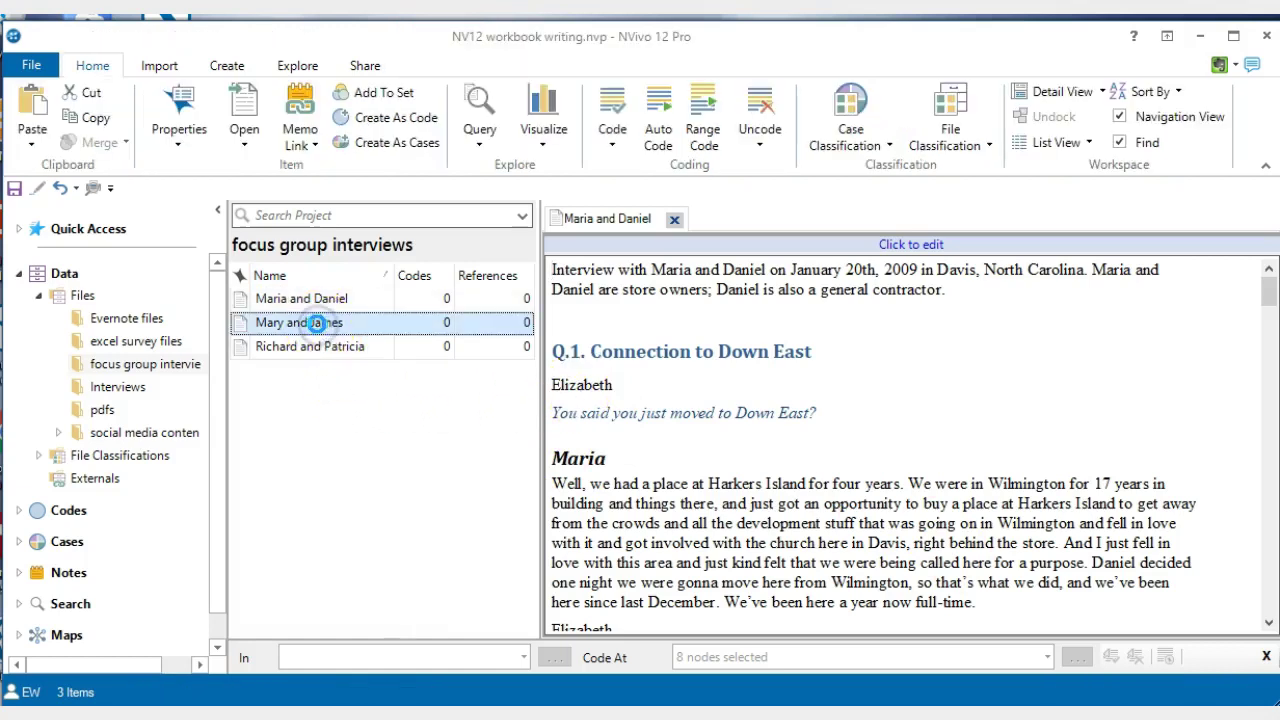
double_click(316, 322)
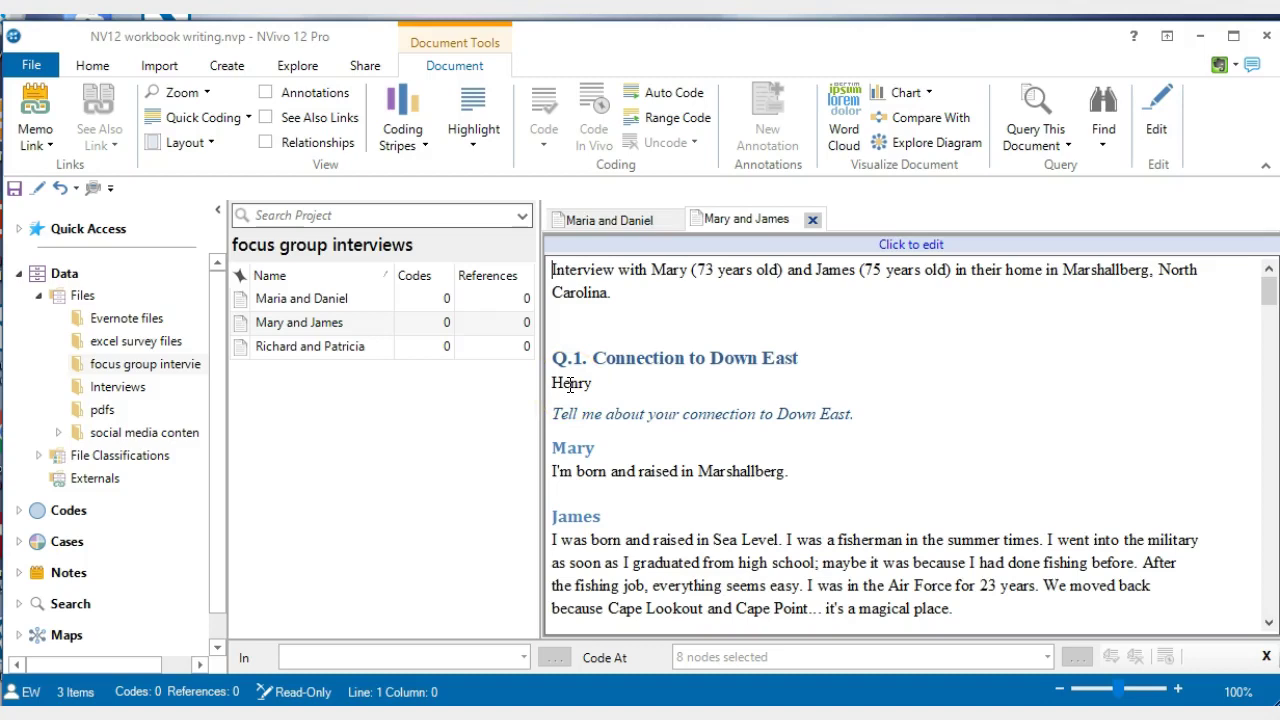
click(817, 221)
click(674, 220)
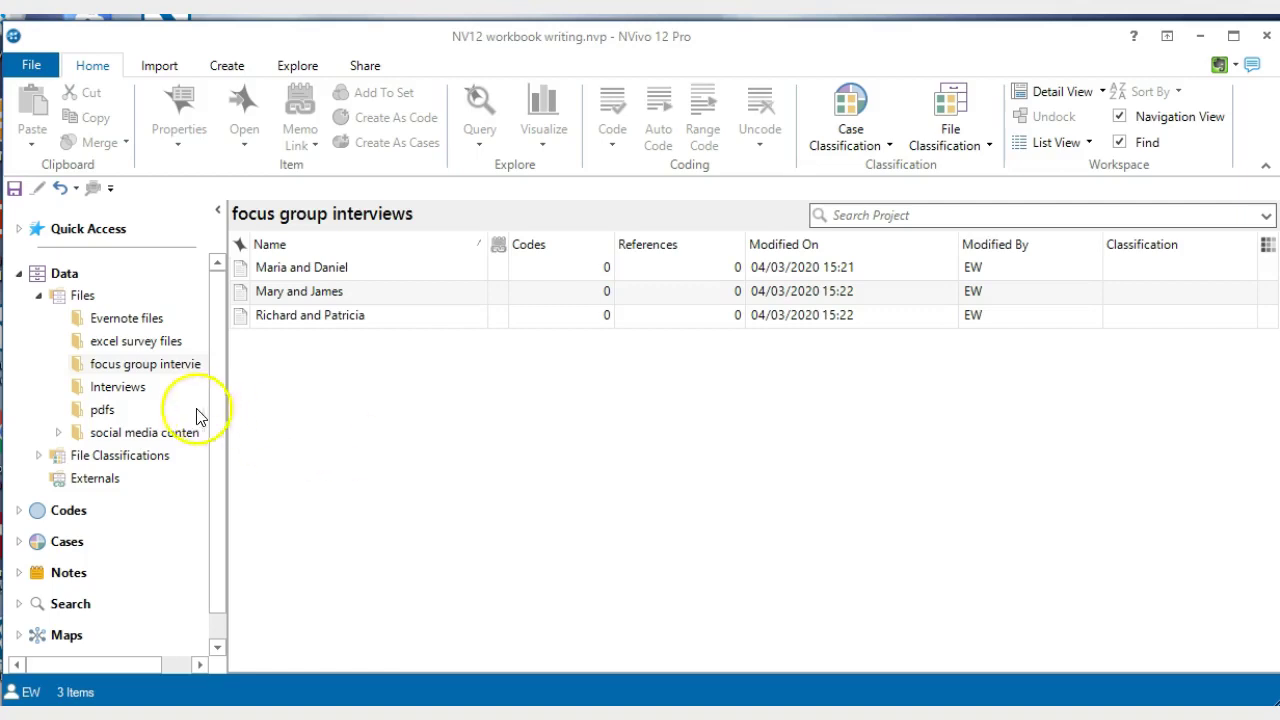
Look through the Interviews folder, then return to the focus group interviews files.
click(125, 389)
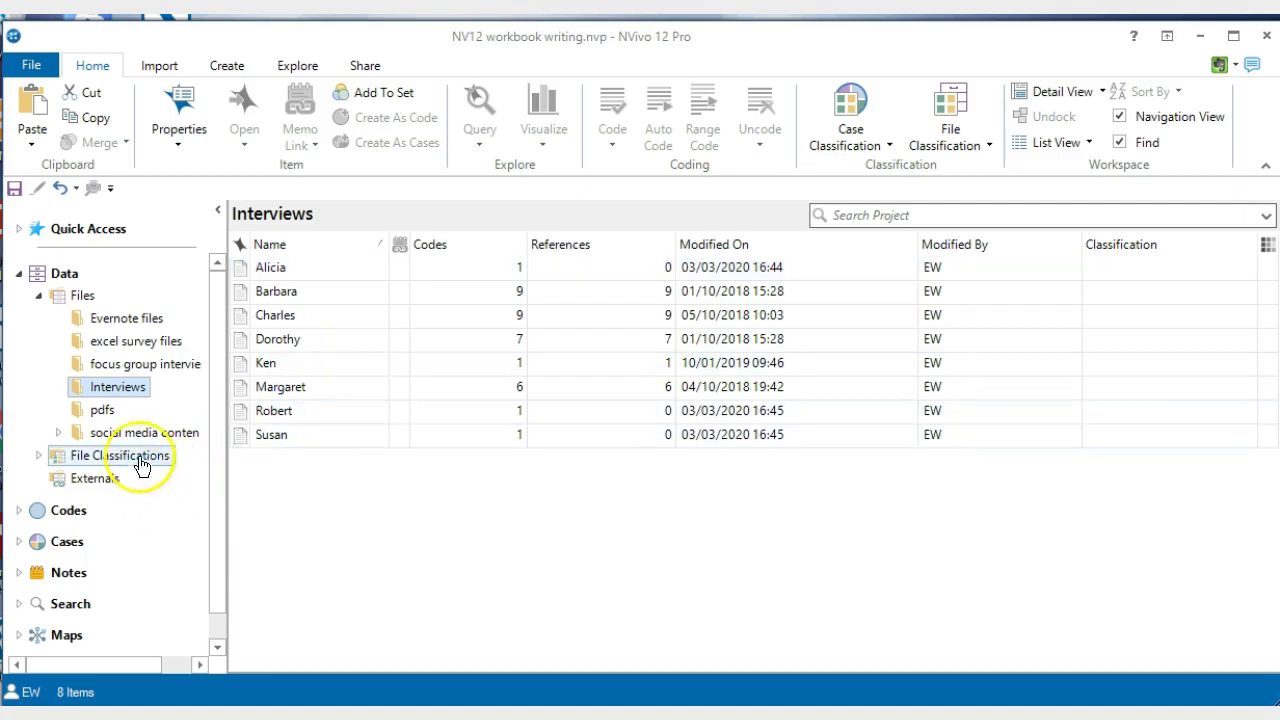
click(145, 363)
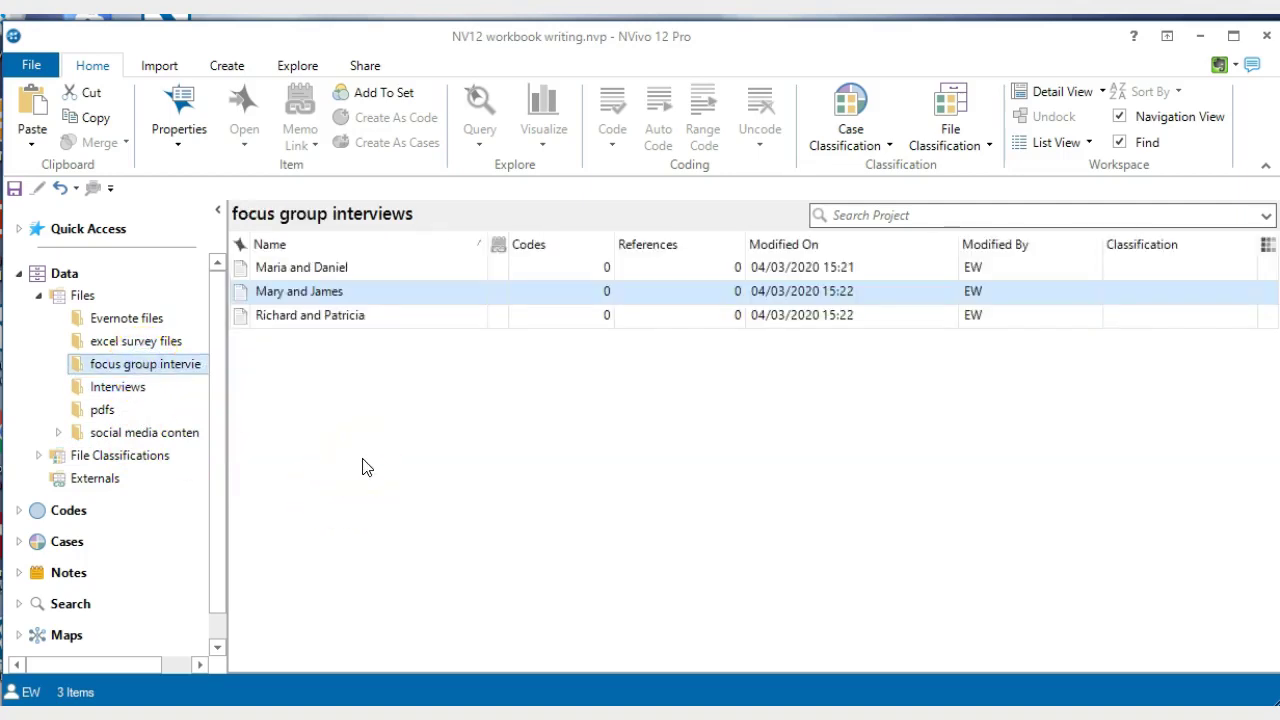
click(315, 291)
click(428, 394)
click(395, 362)
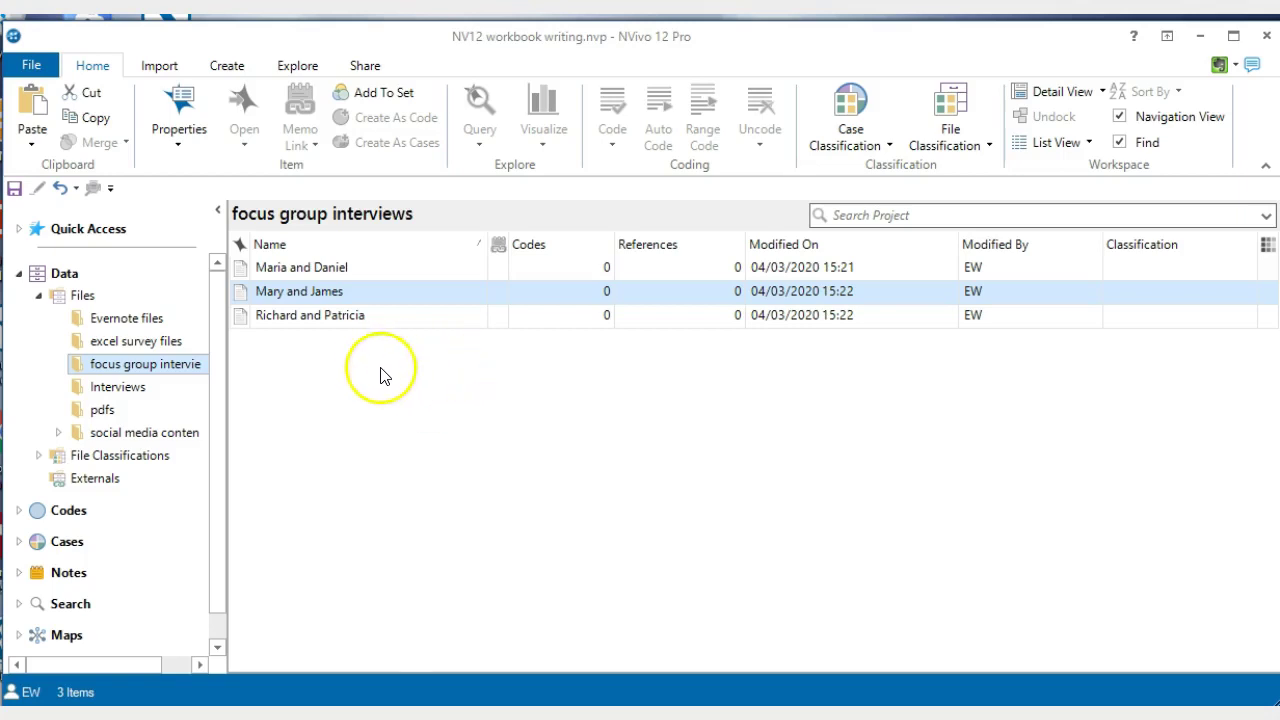
Select and then clear the three focus group files, and open the Maria and Daniel transcript.
click(352, 268)
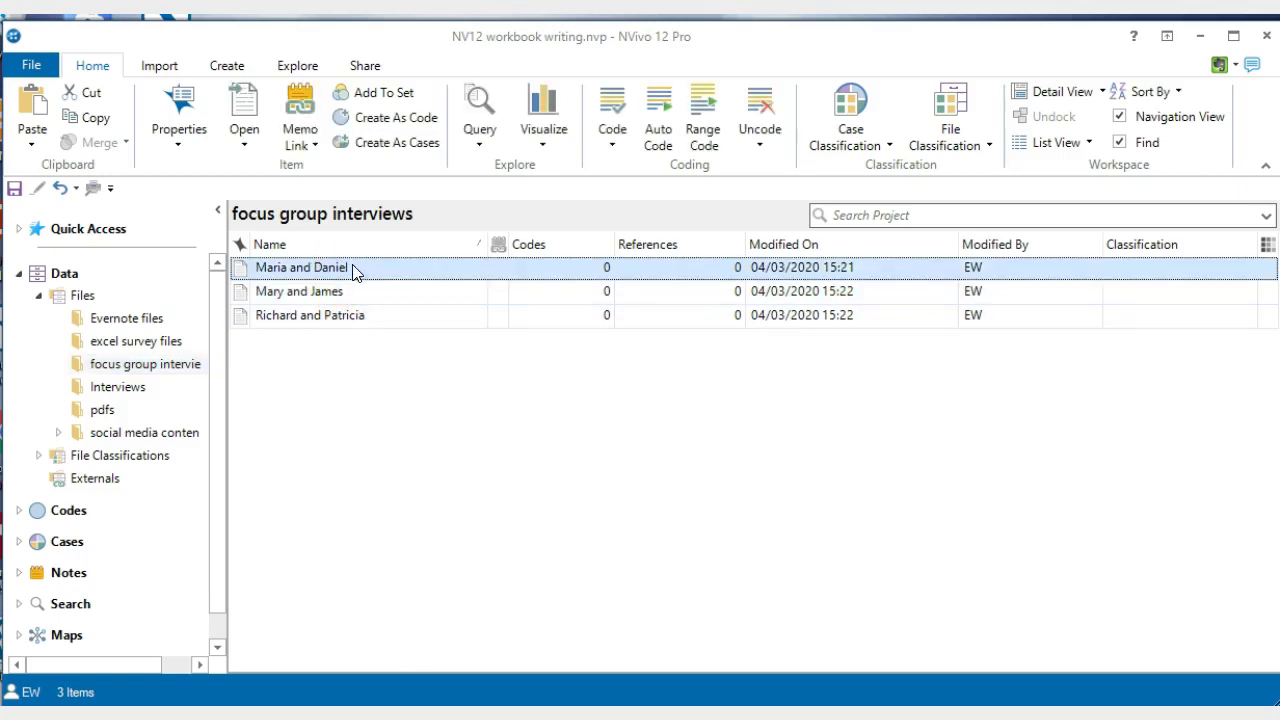
ctrl+click(343, 292)
ctrl+click(360, 318)
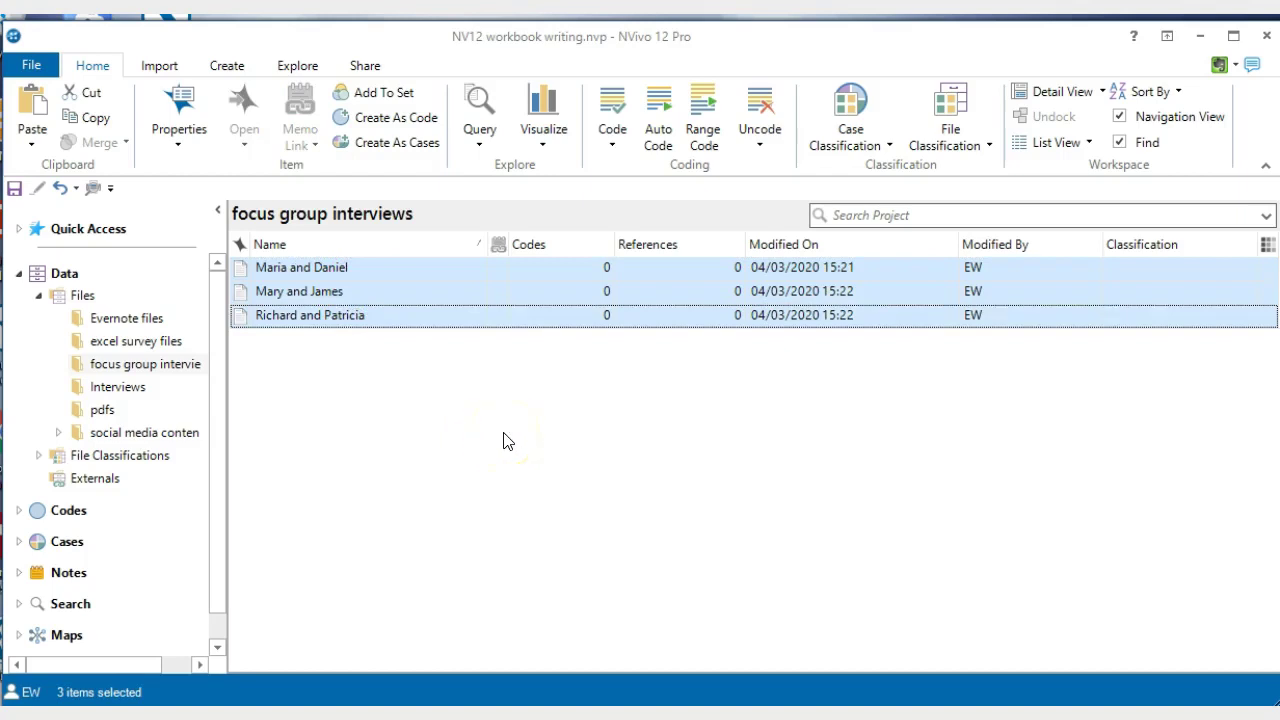
click(380, 371)
double_click(303, 268)
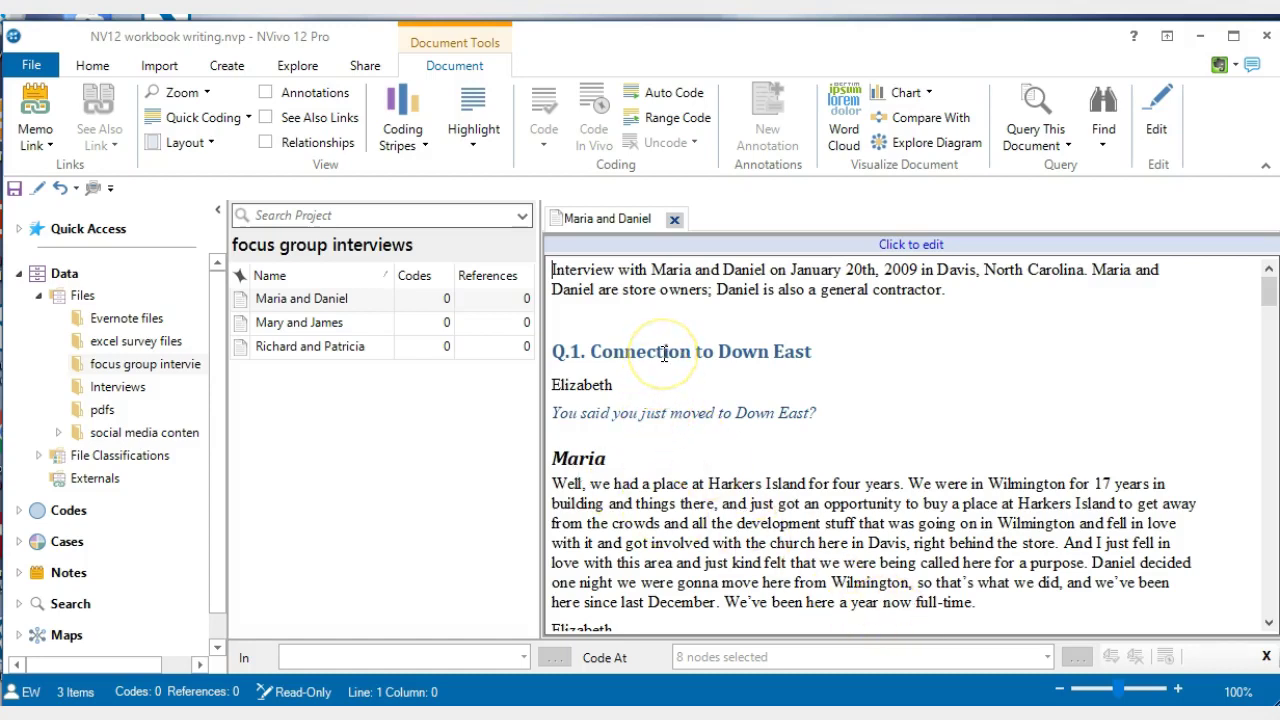
Make the Maria and Daniel transcript editable and check the styles of the question heading and the Maria and Daniel names.
click(923, 244)
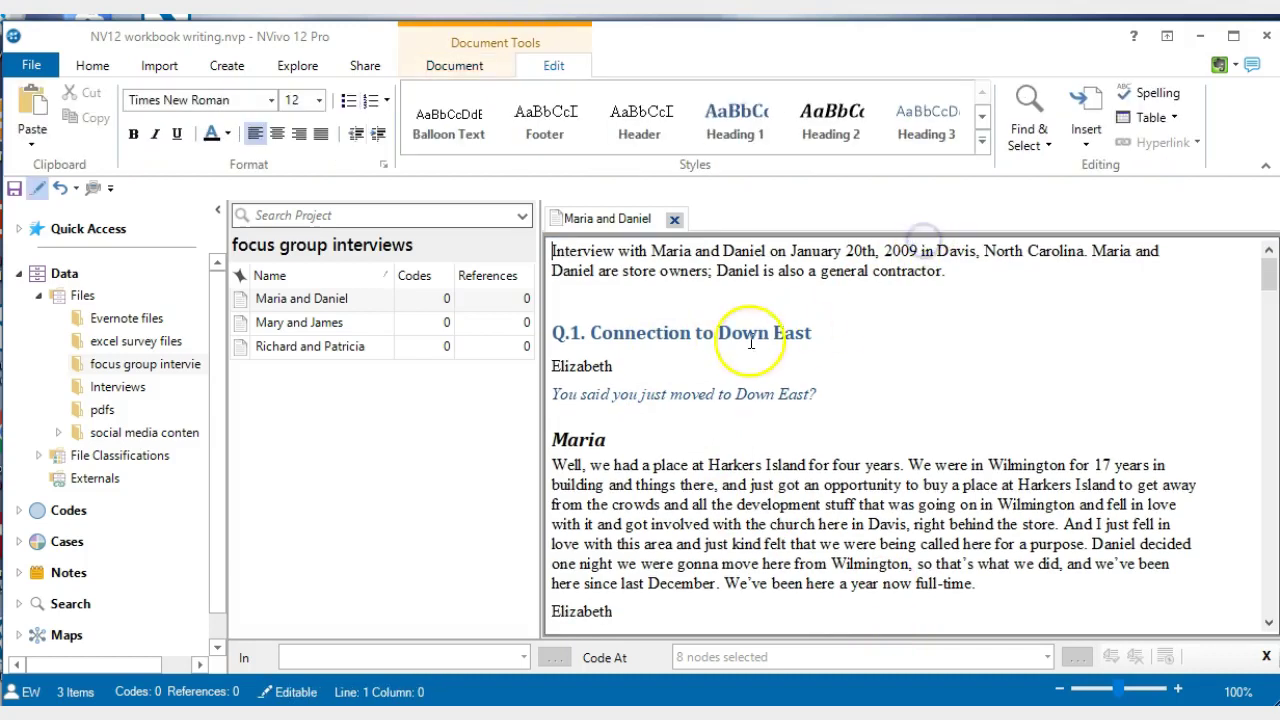
click(657, 335)
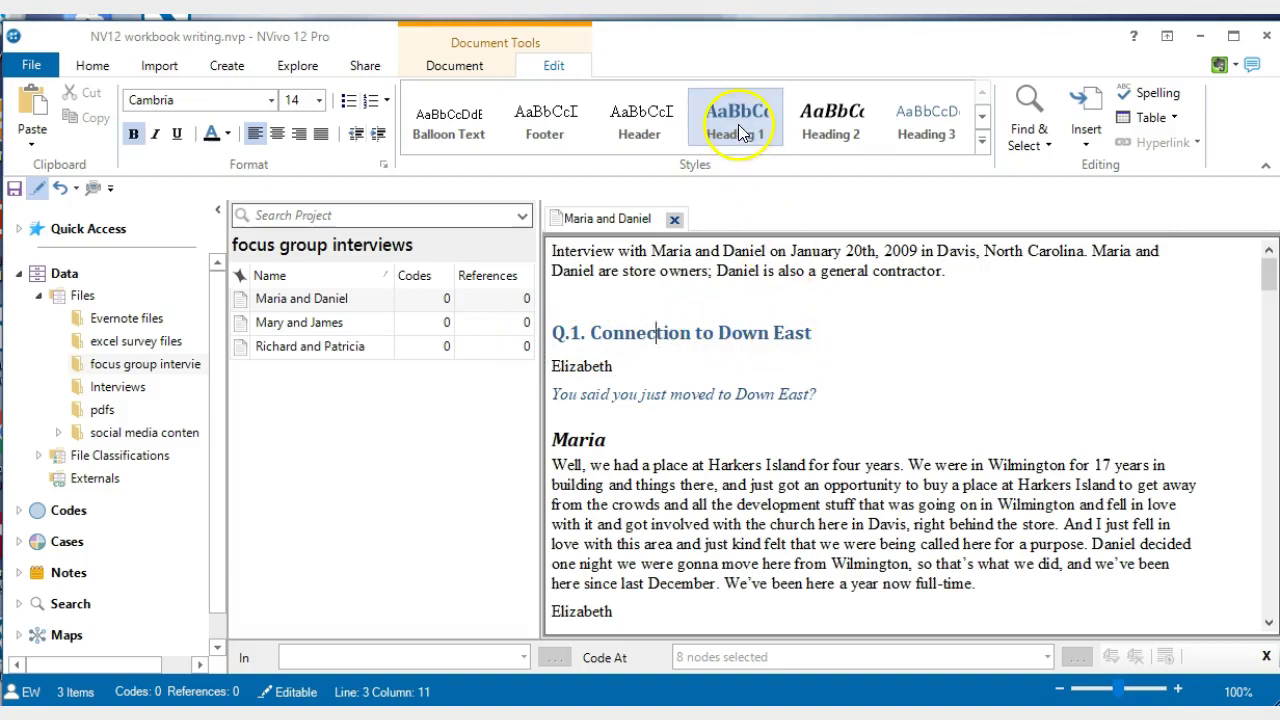
click(585, 441)
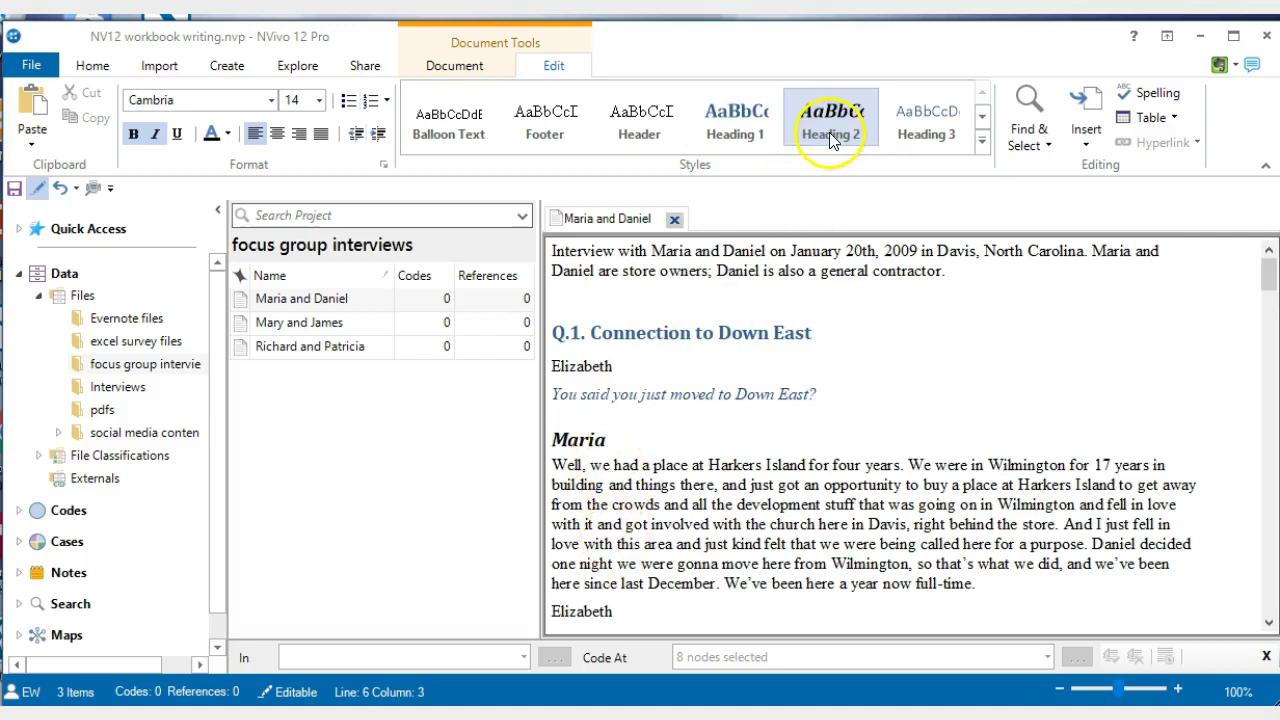
scroll(825, 480, down, 4)
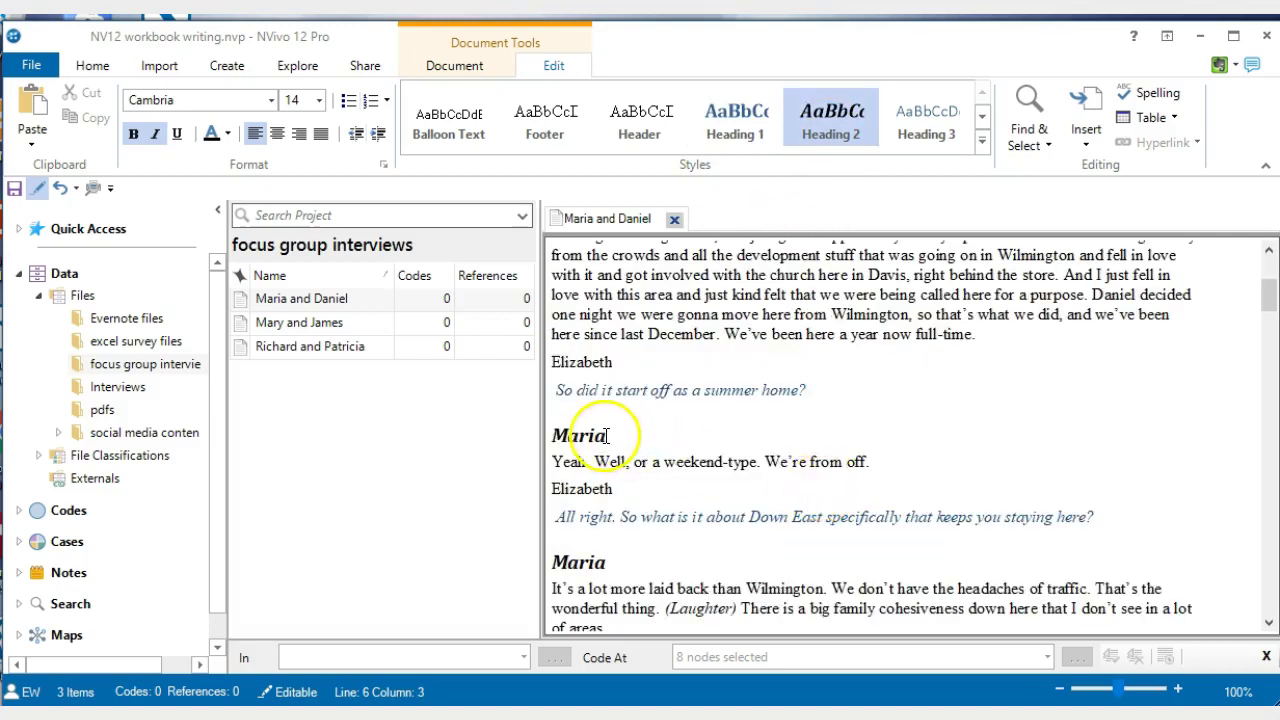
scroll(668, 516, down, 6)
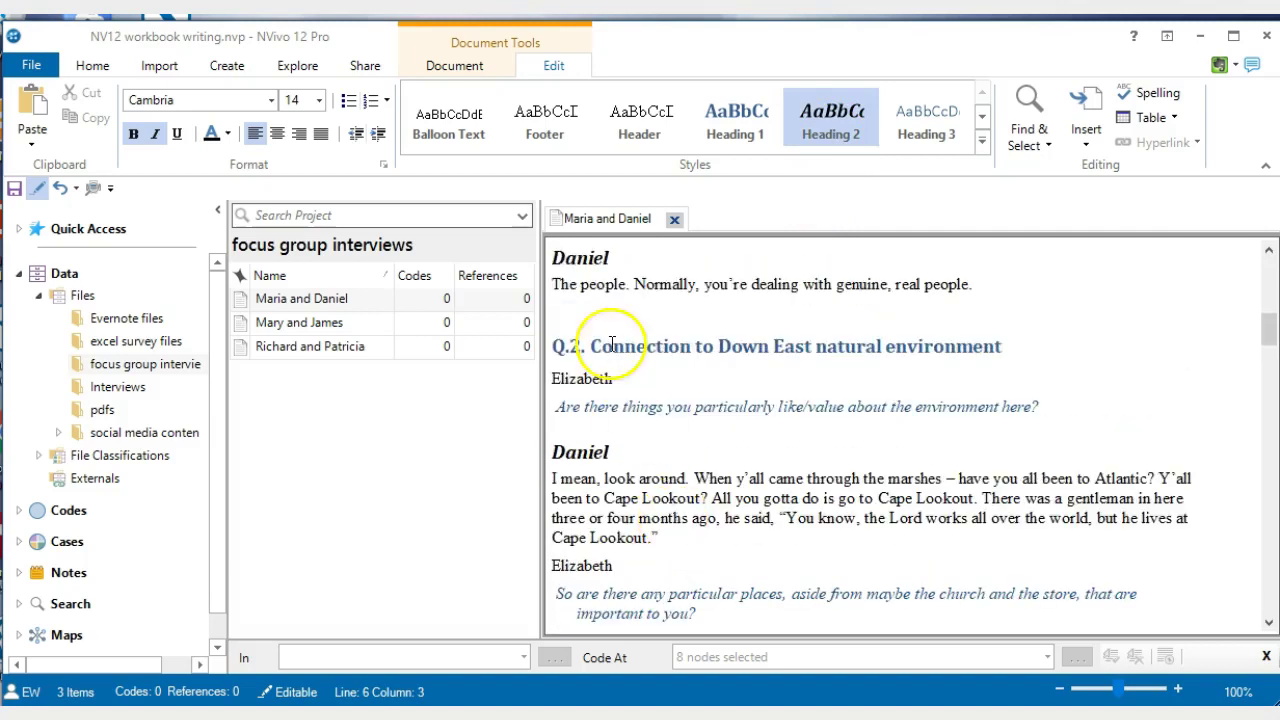
click(587, 260)
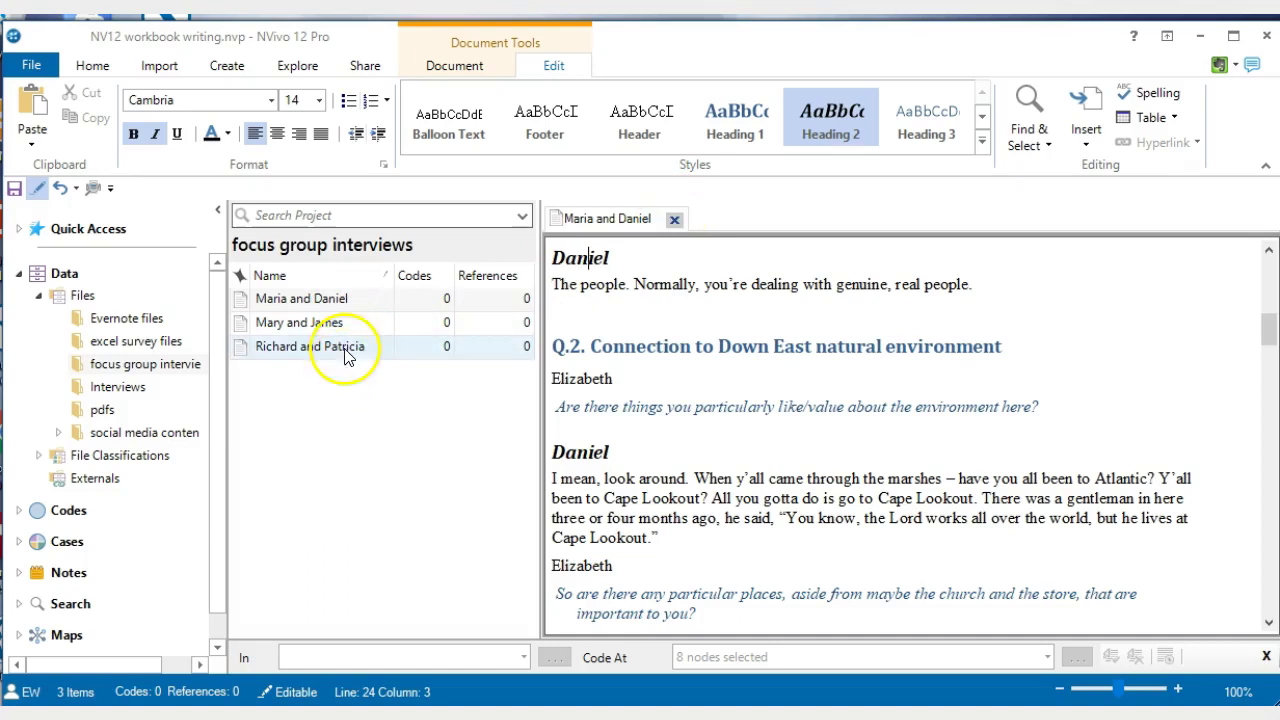
Select all three focus group files, Maria and Daniel through Richard and Patricia, and bring up their actions menu.
click(349, 301)
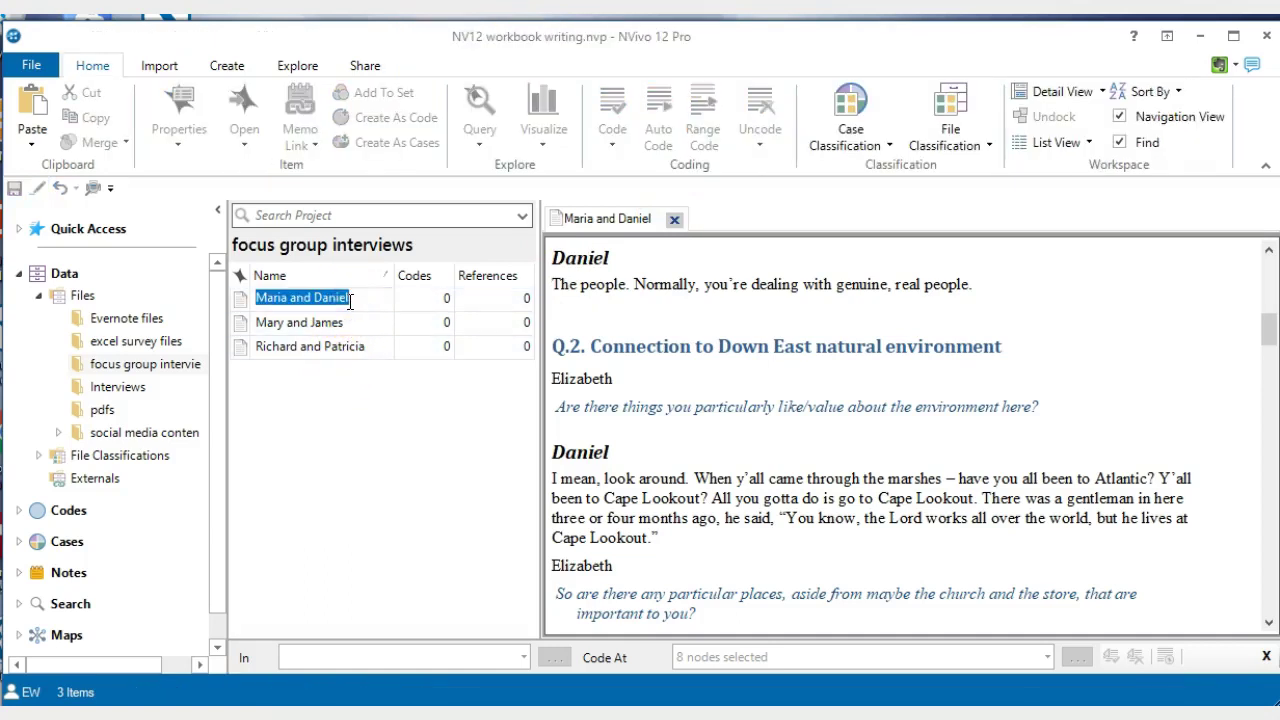
click(340, 350)
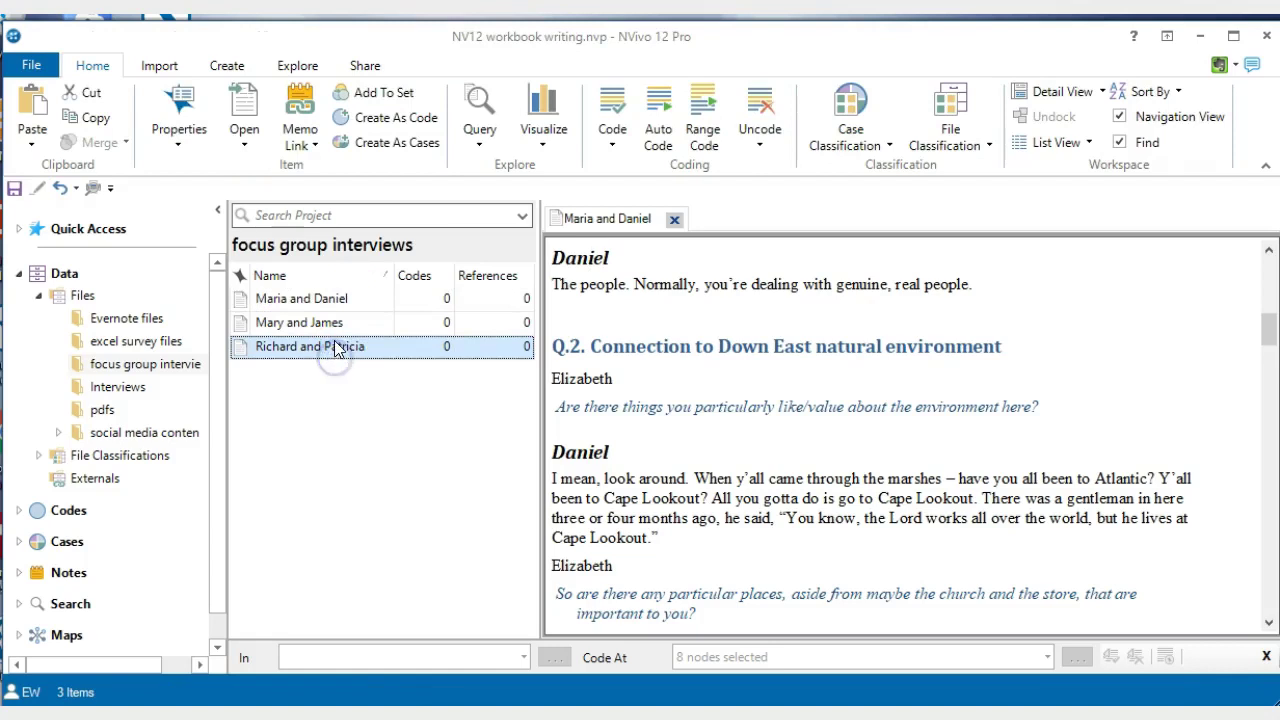
shift+click(334, 297)
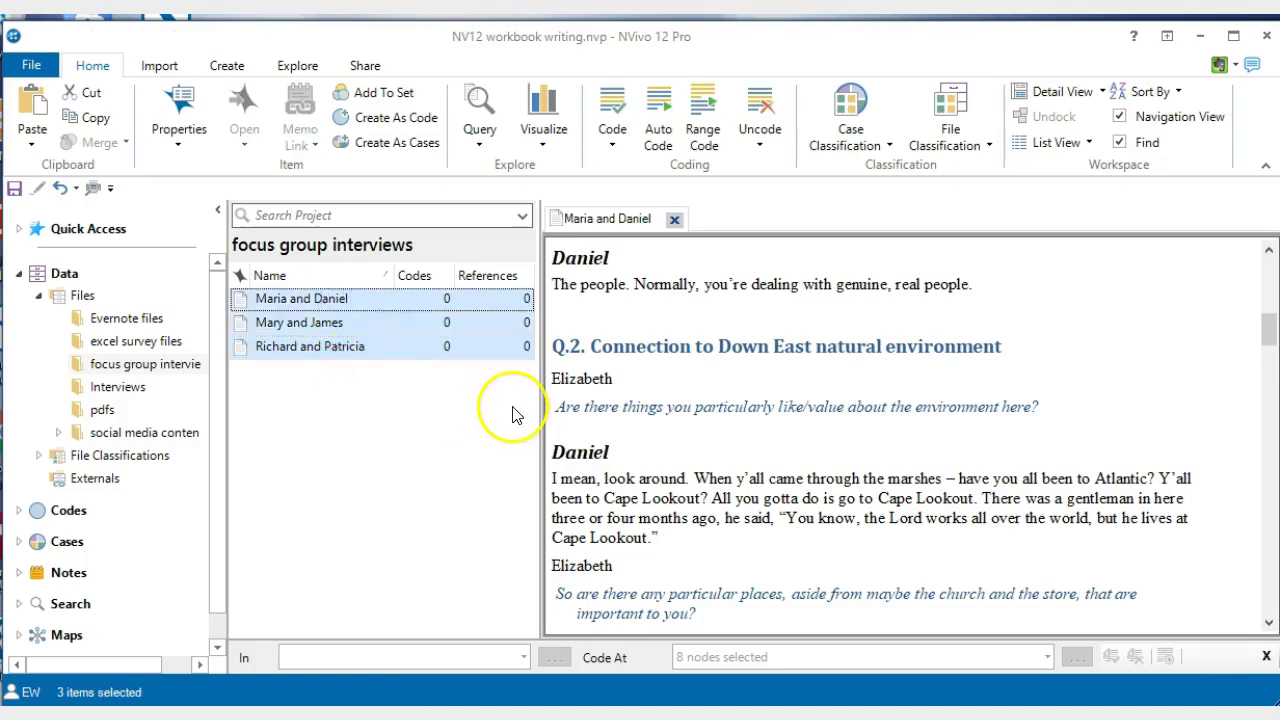
right_click(351, 302)
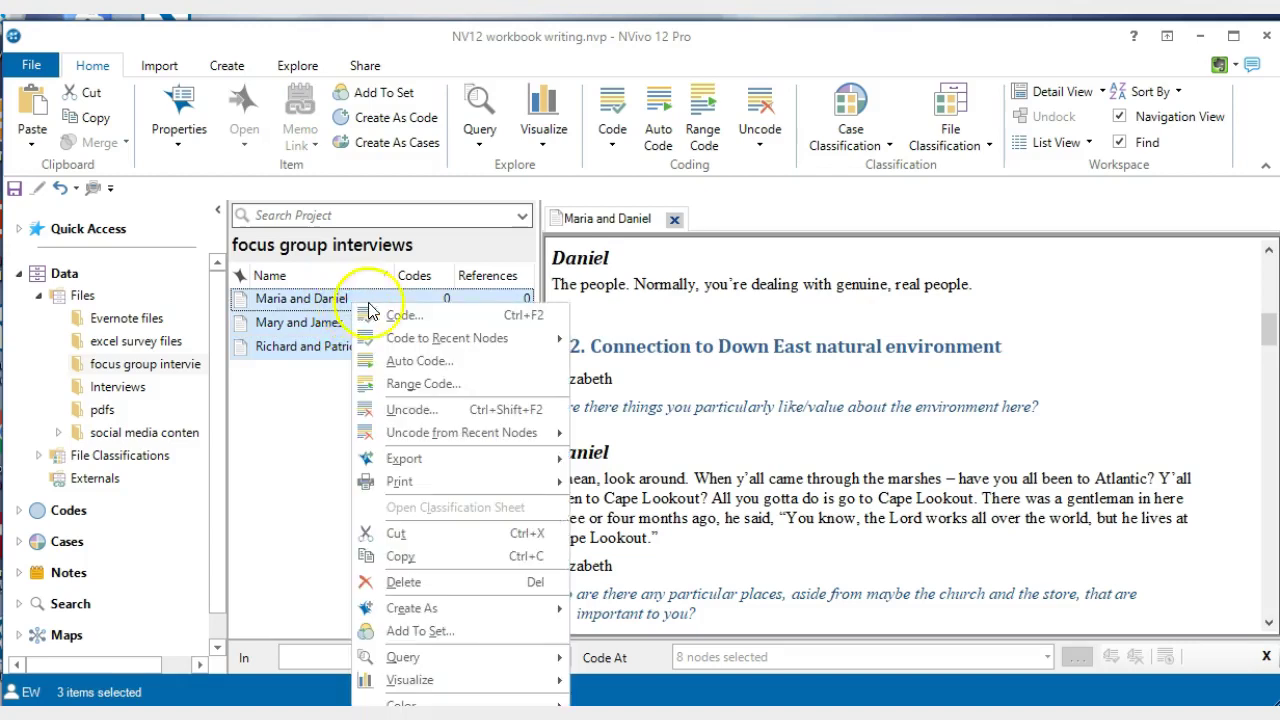
Launch Auto Code on the three files, coding by paragraph styles.
click(449, 366)
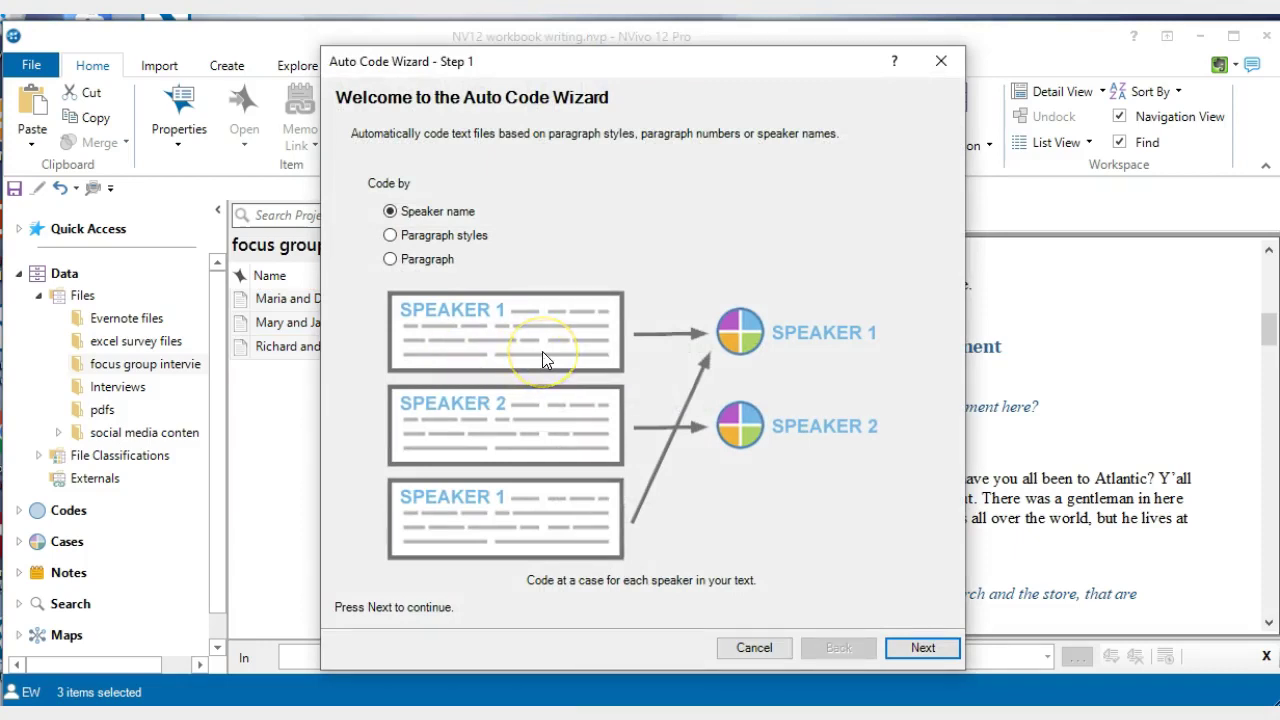
click(390, 236)
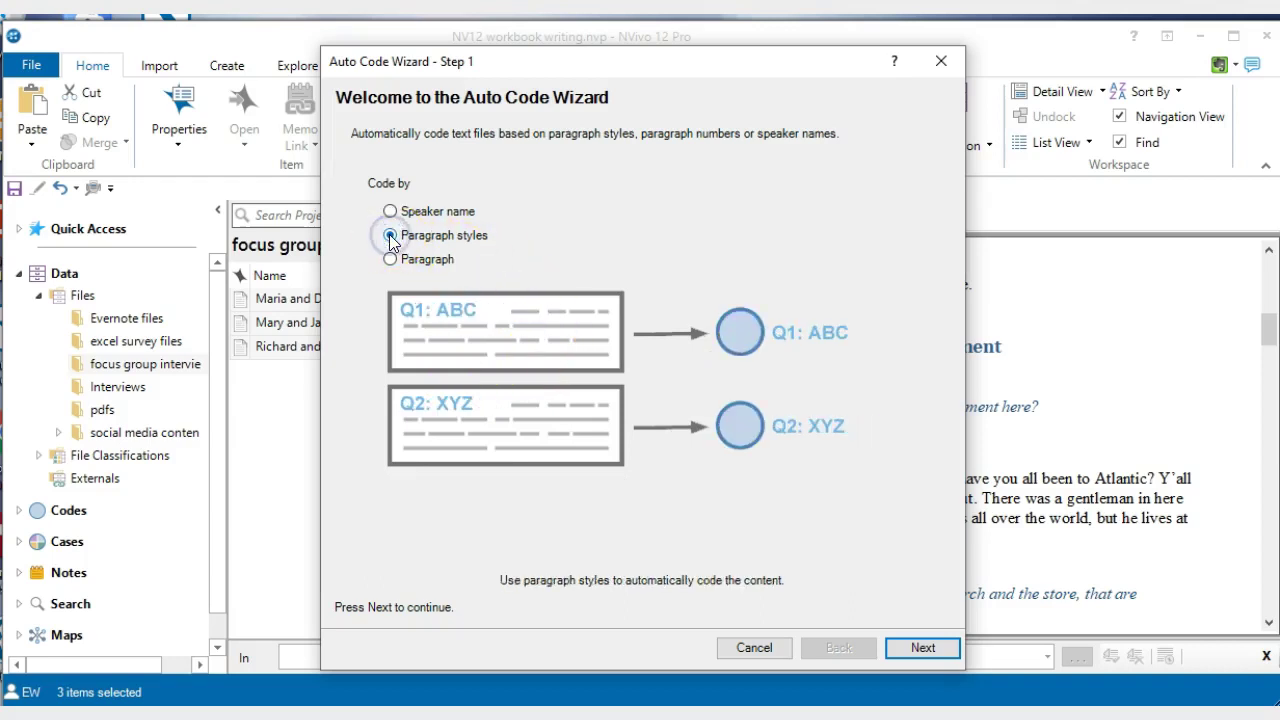
click(924, 650)
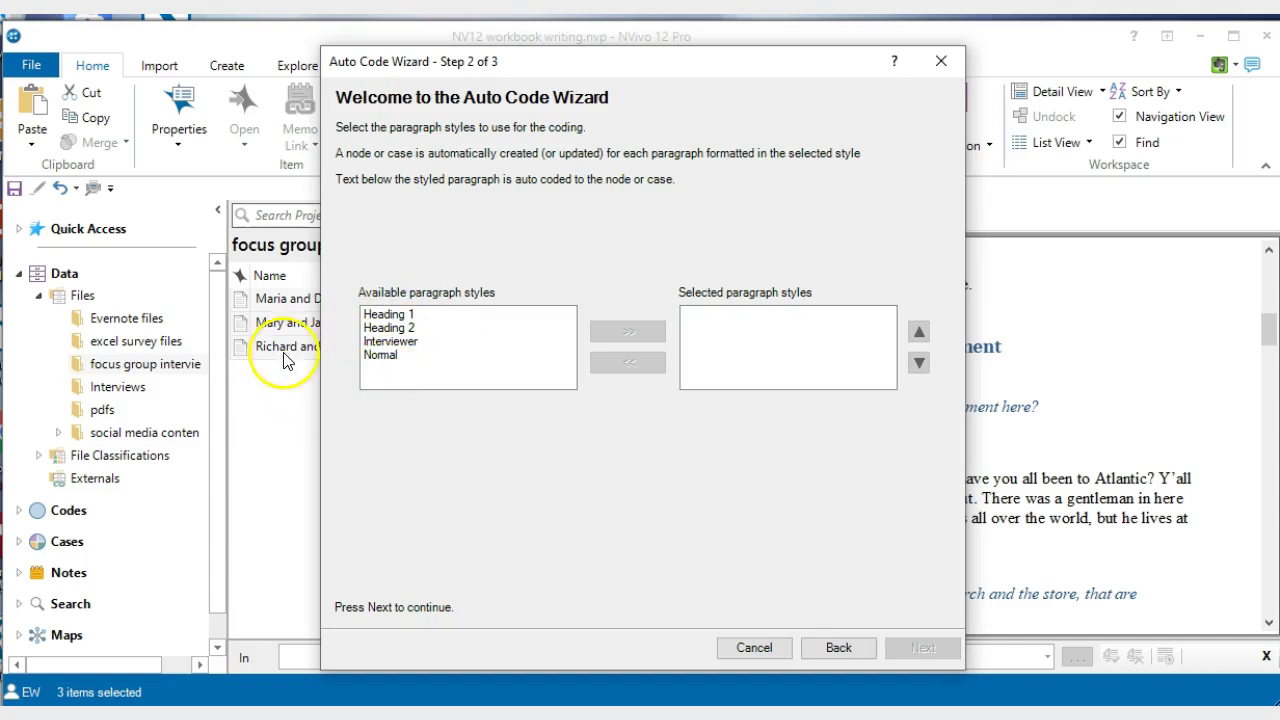
Make Heading 2 the only selected paragraph style for auto coding.
click(397, 330)
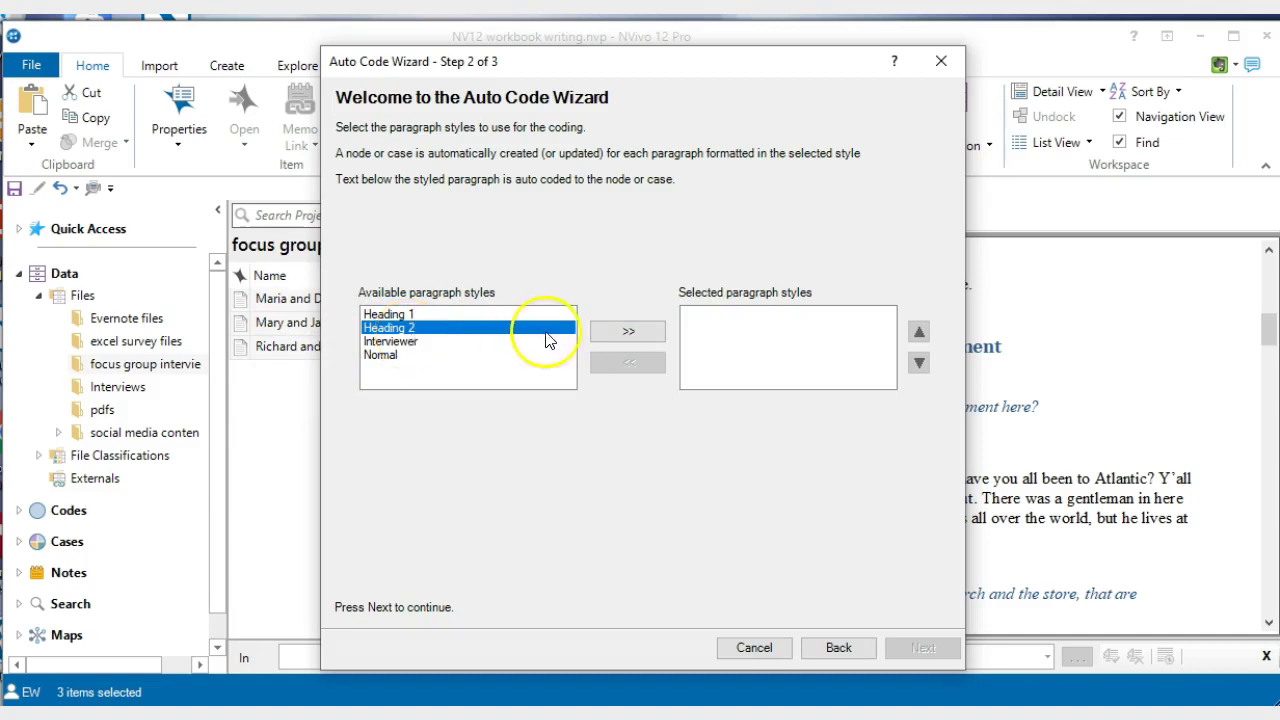
click(627, 333)
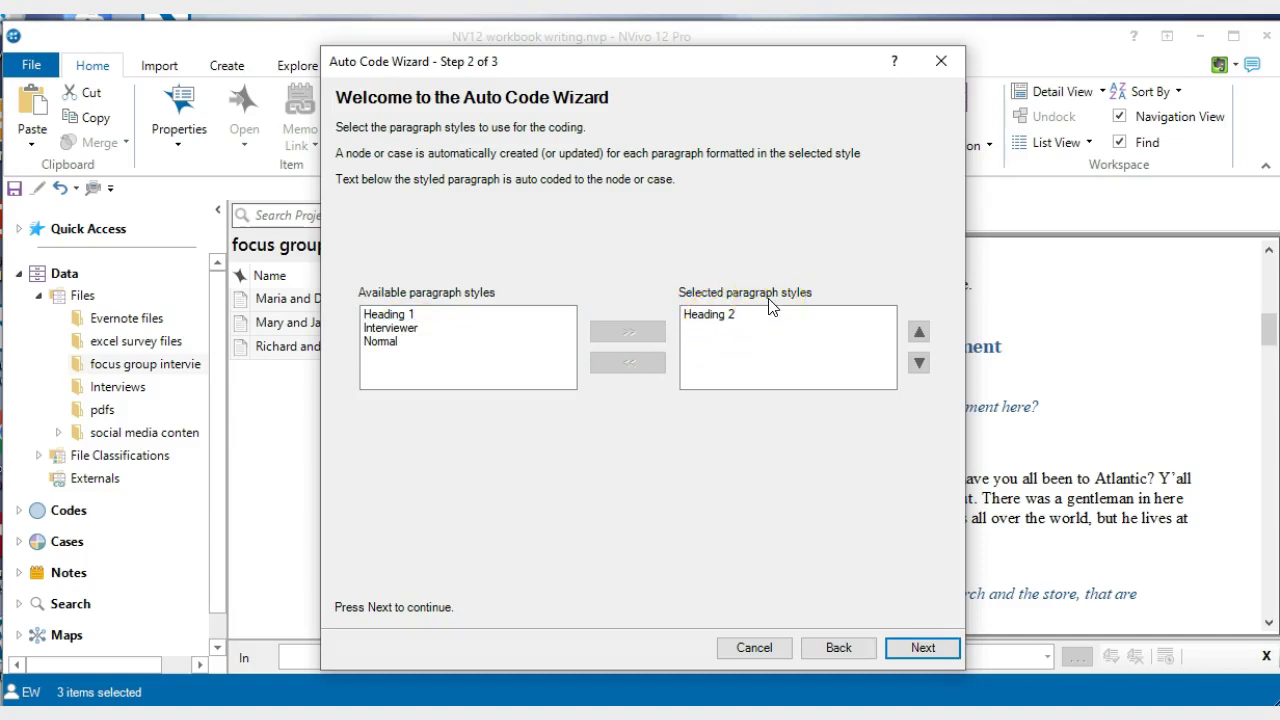
click(795, 343)
click(930, 652)
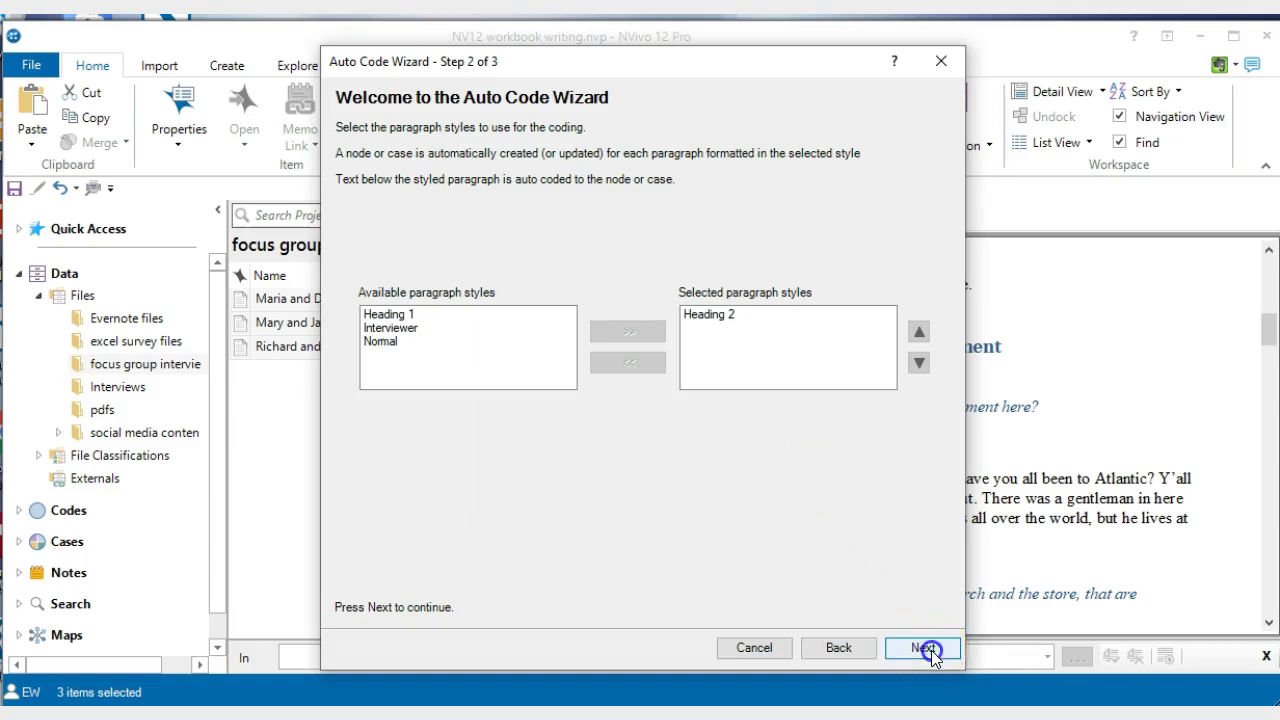
Store the new speaker cases under the existing Cases folder.
click(928, 650)
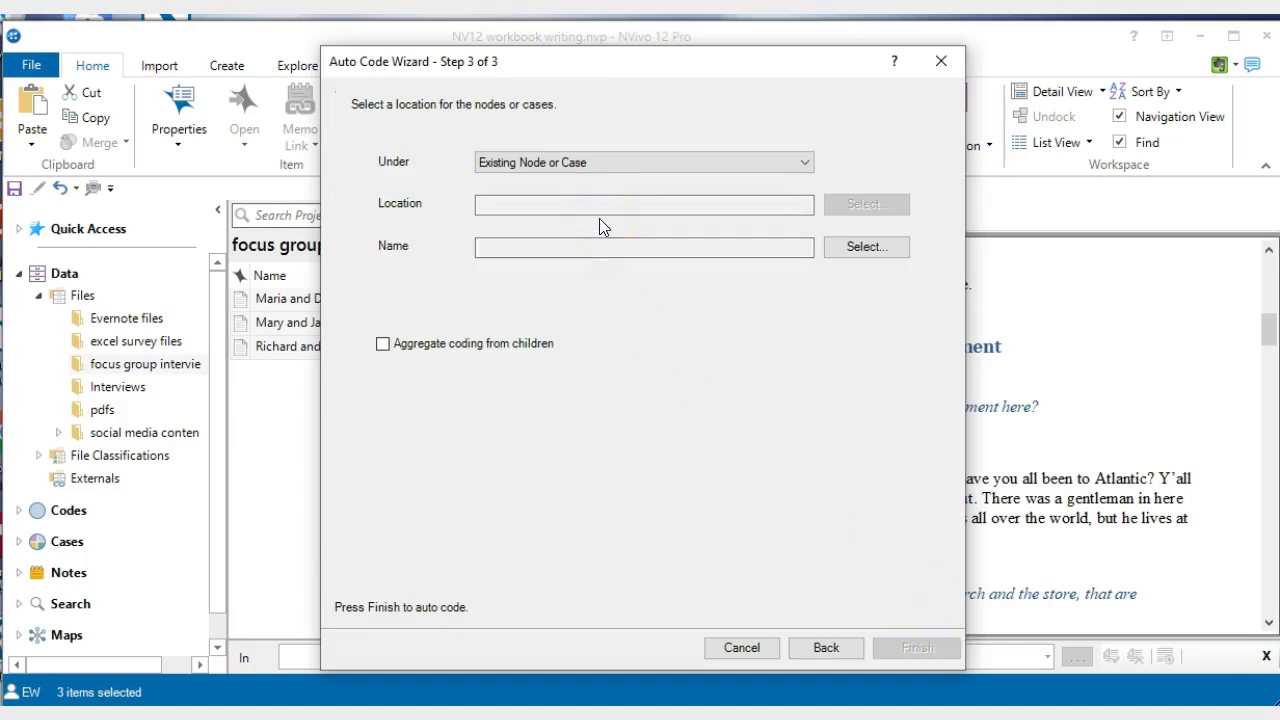
click(514, 166)
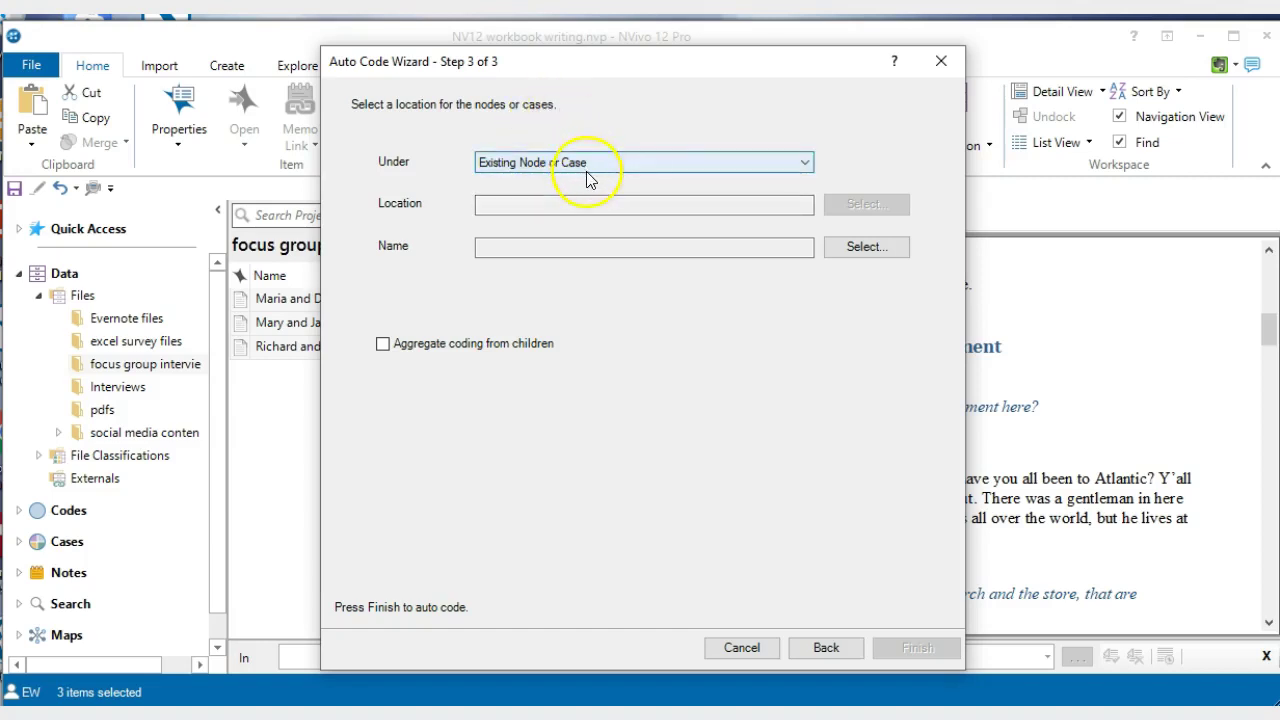
click(807, 162)
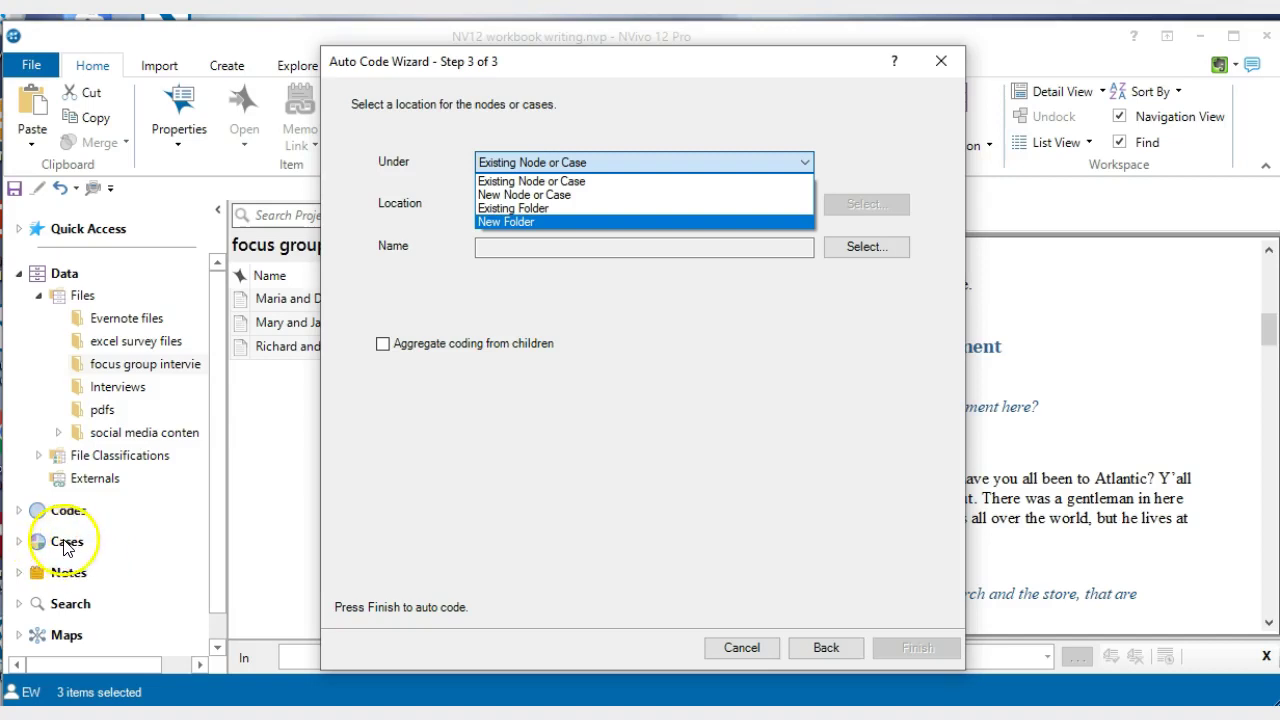
click(539, 216)
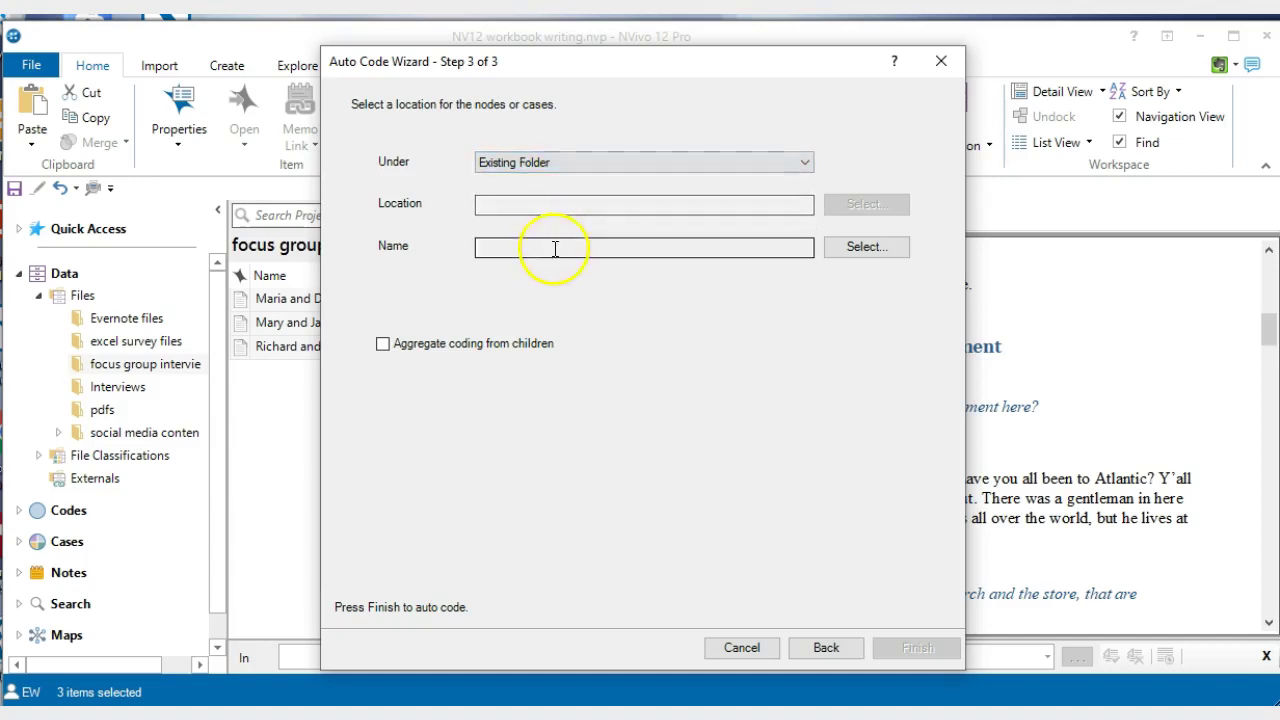
click(858, 247)
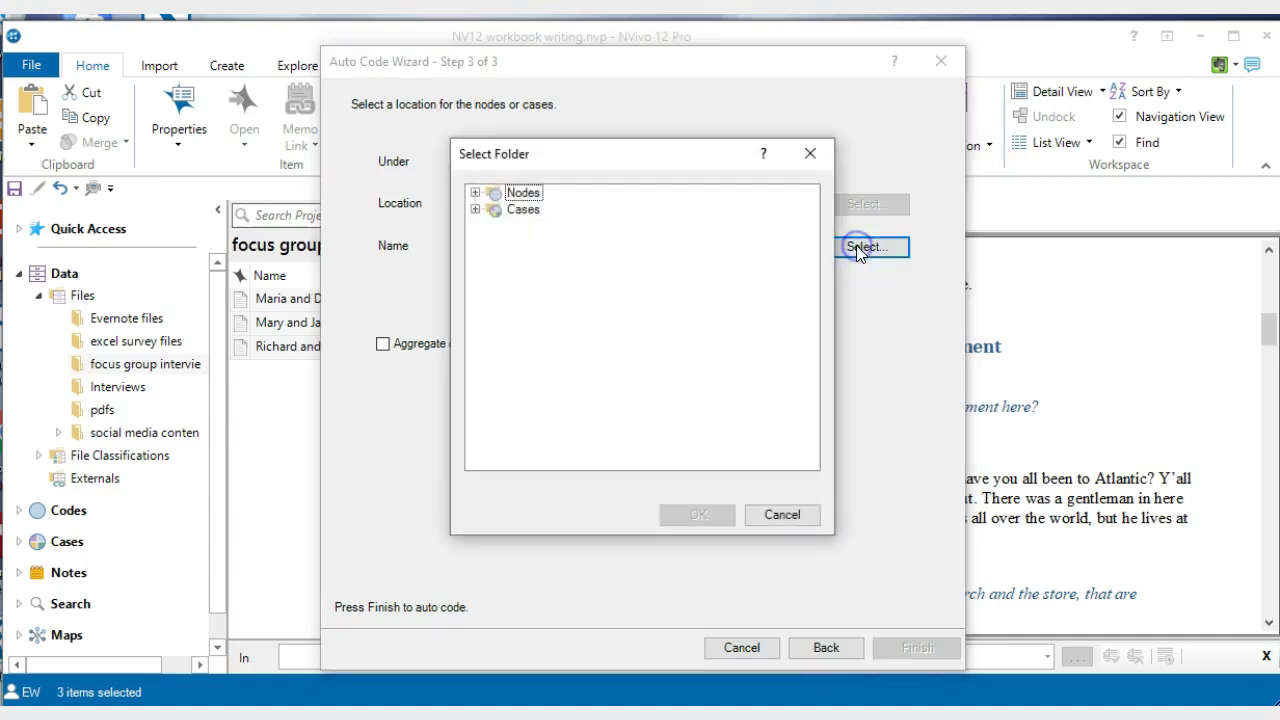
click(525, 212)
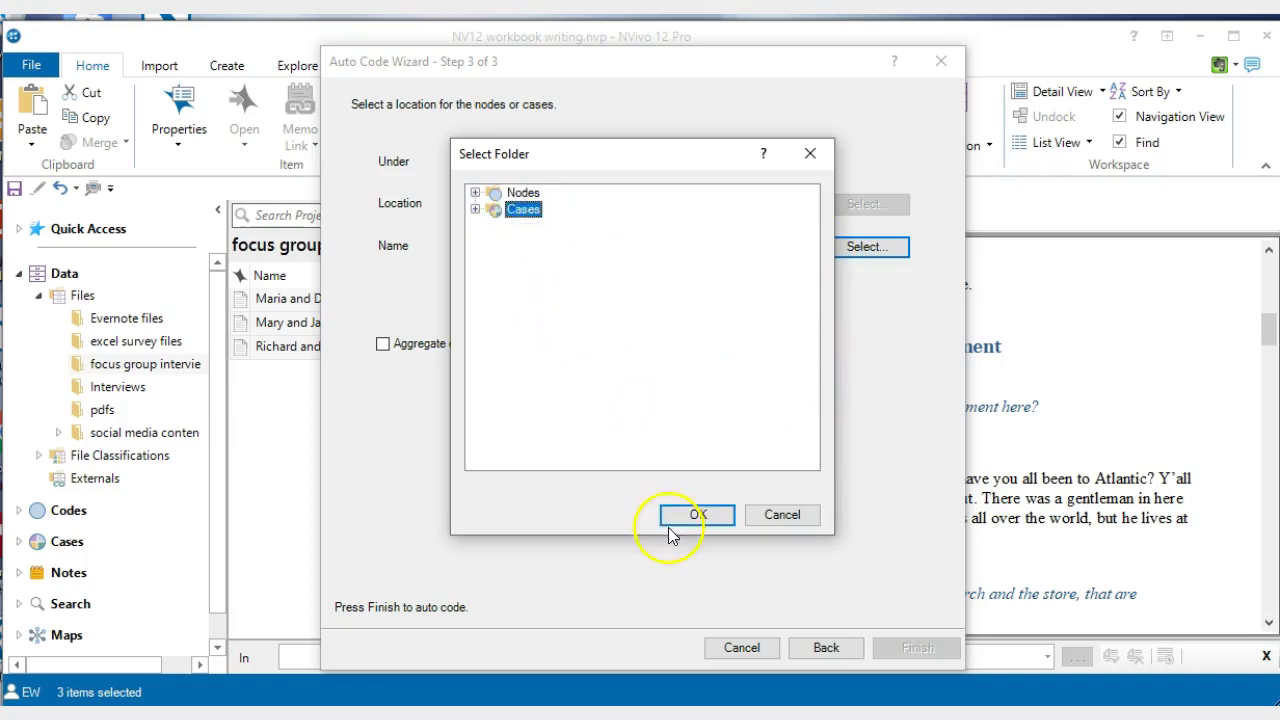
click(697, 517)
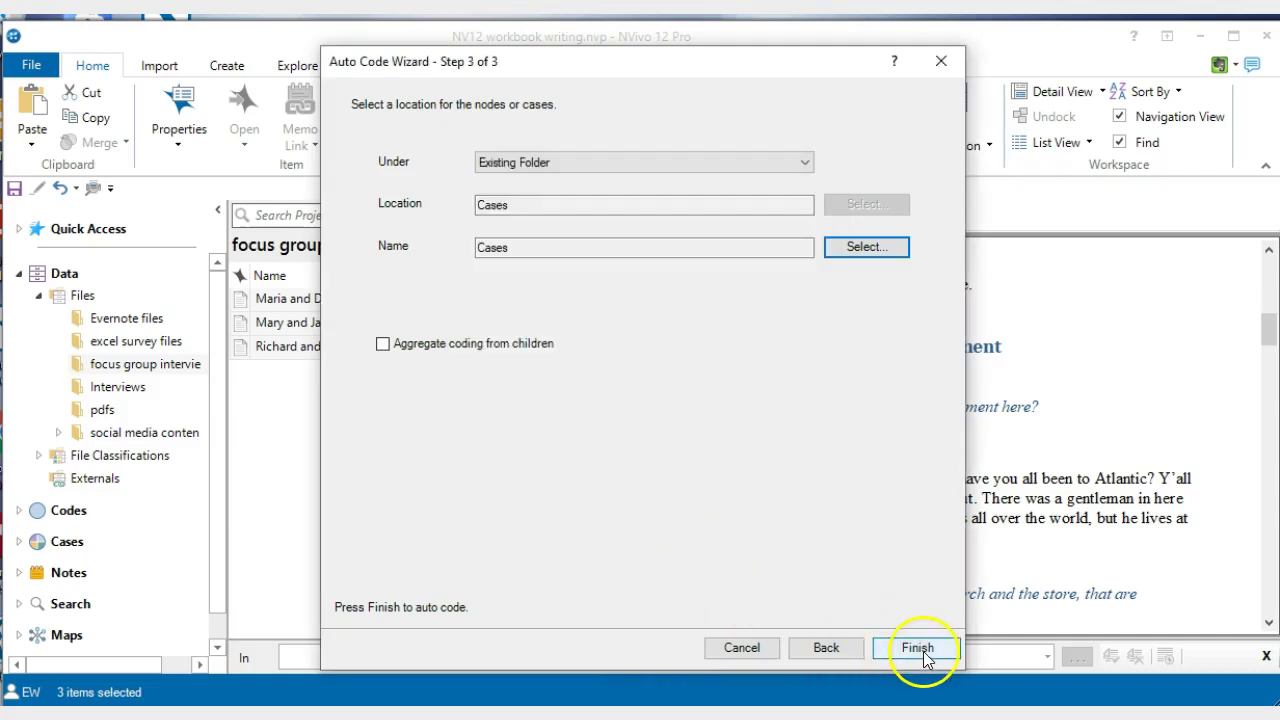
Finish the auto coding, list all 14 cases in the Cases folder, and close the transcript.
click(917, 648)
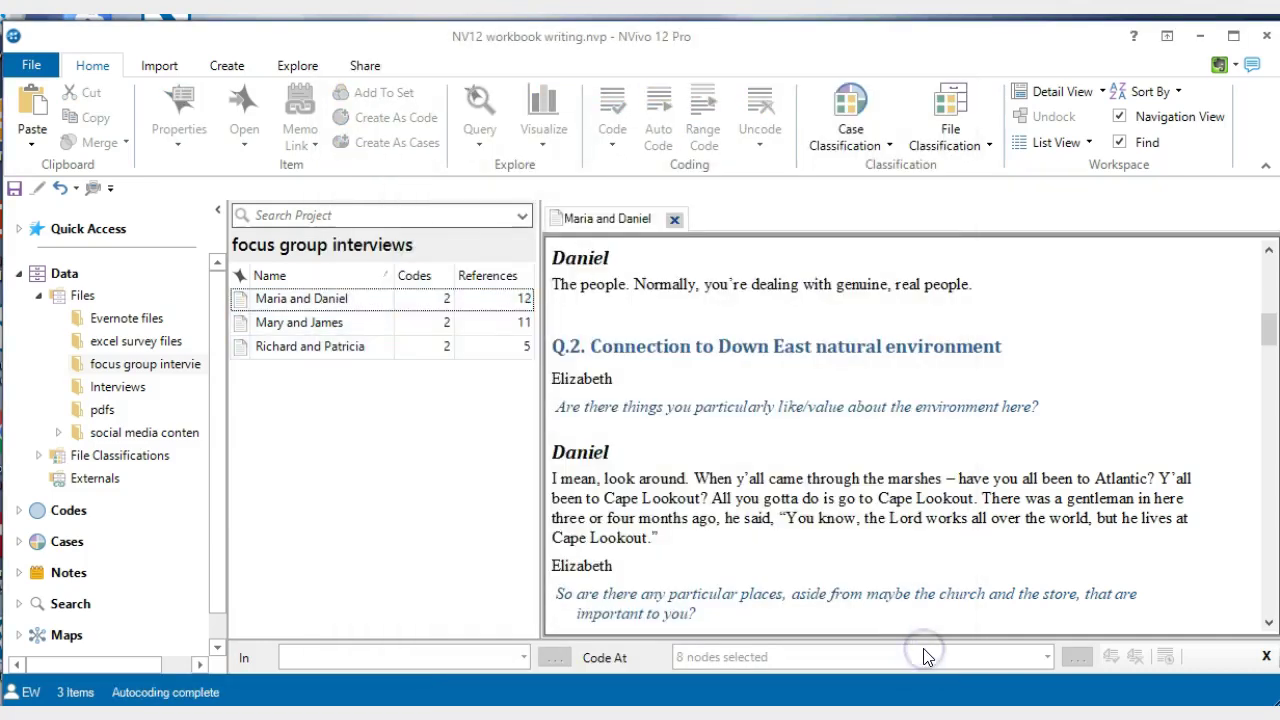
click(919, 595)
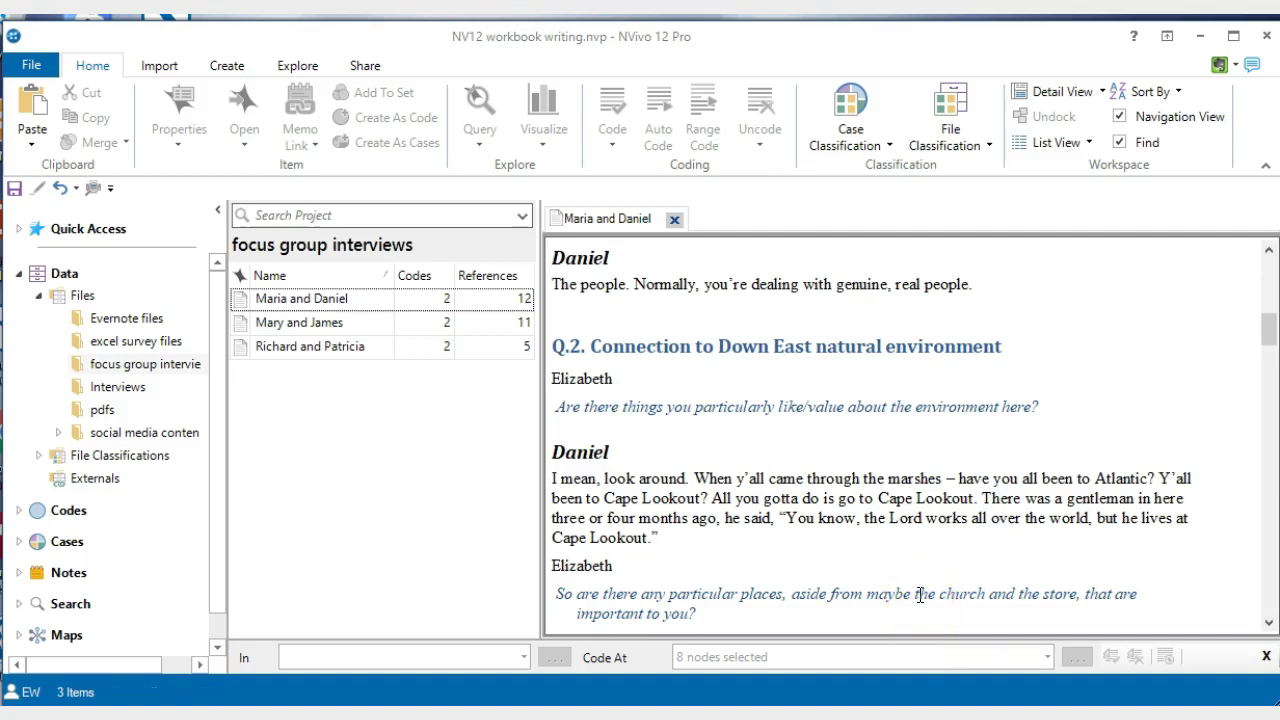
click(19, 545)
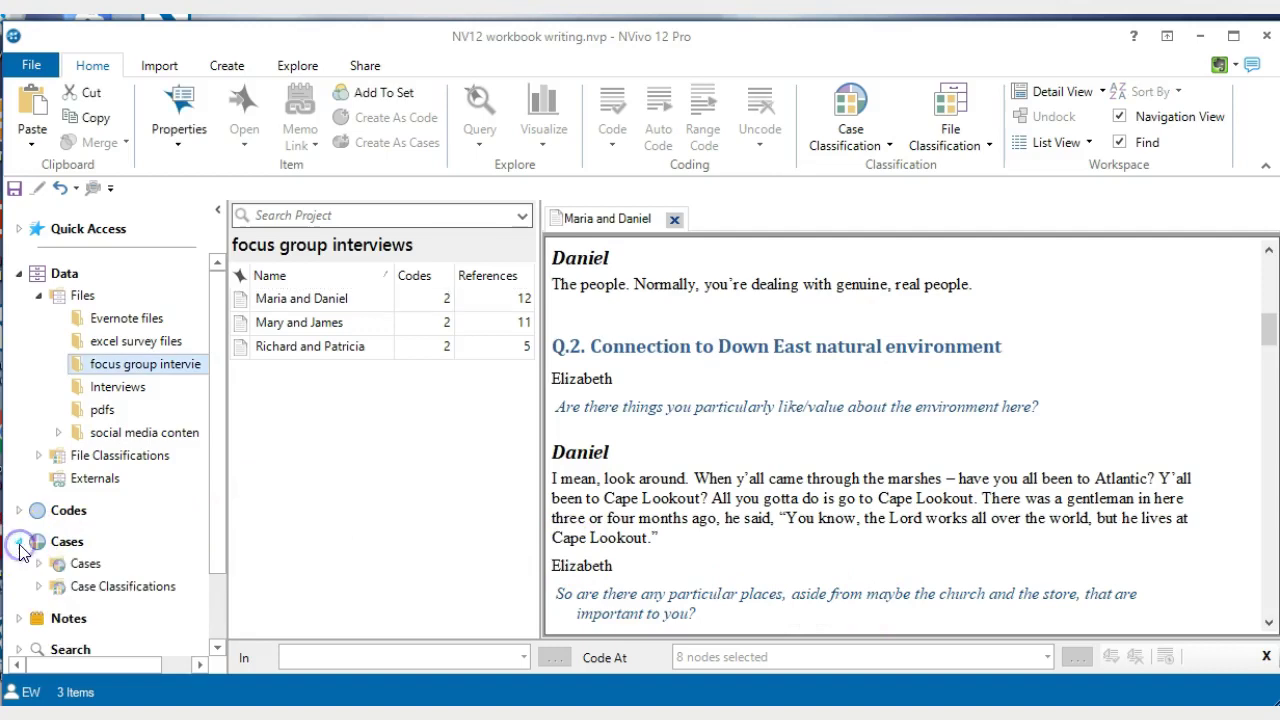
click(88, 566)
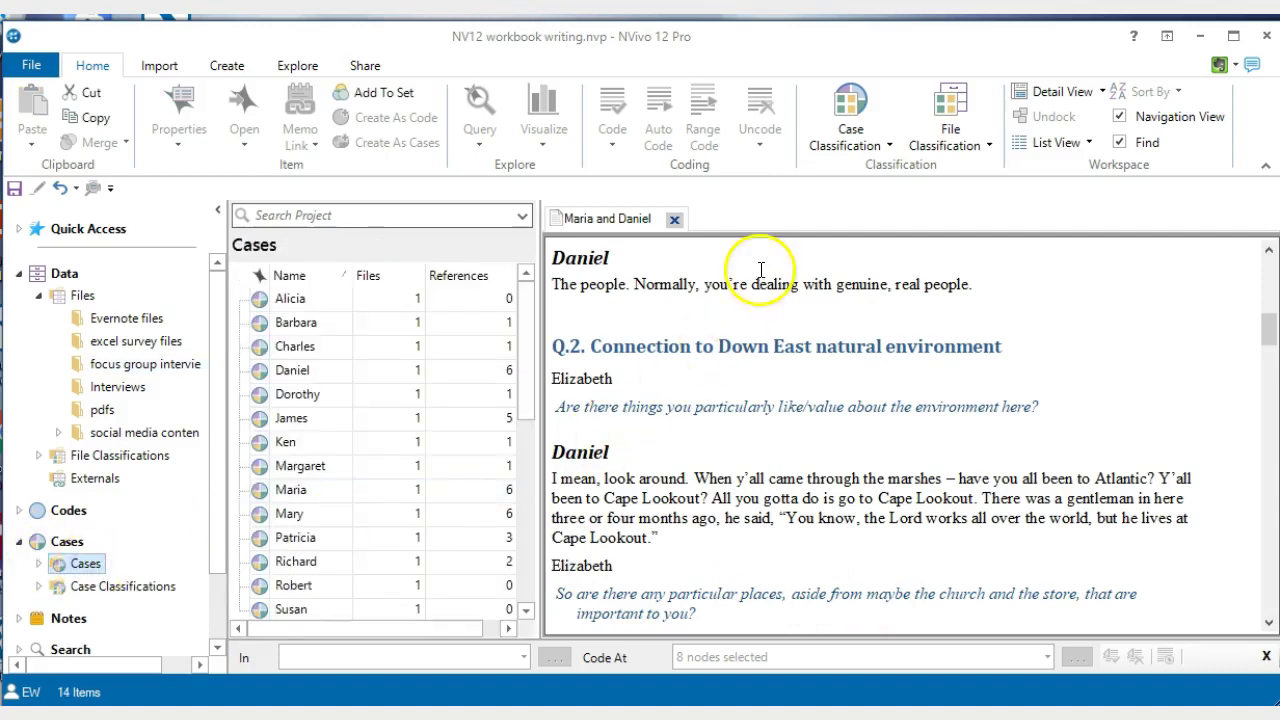
click(676, 221)
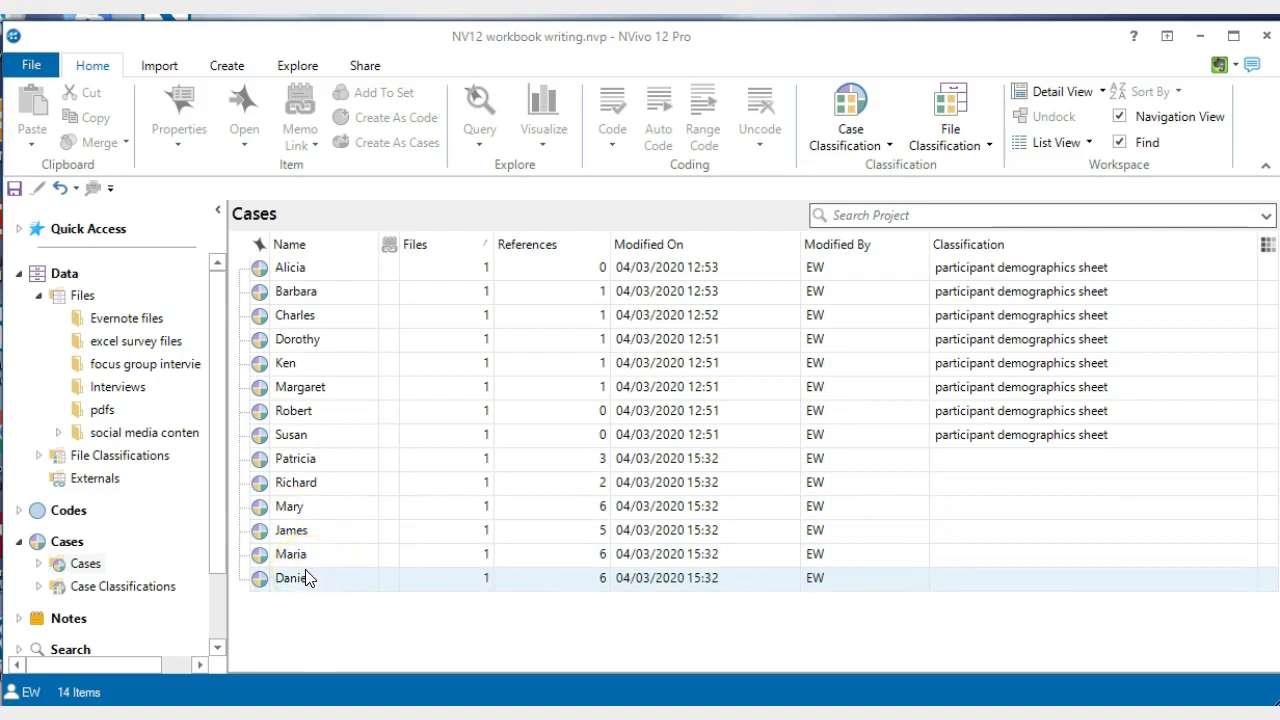
Assign the participant demographics sheet classification to the six new speaker cases.
click(256, 462)
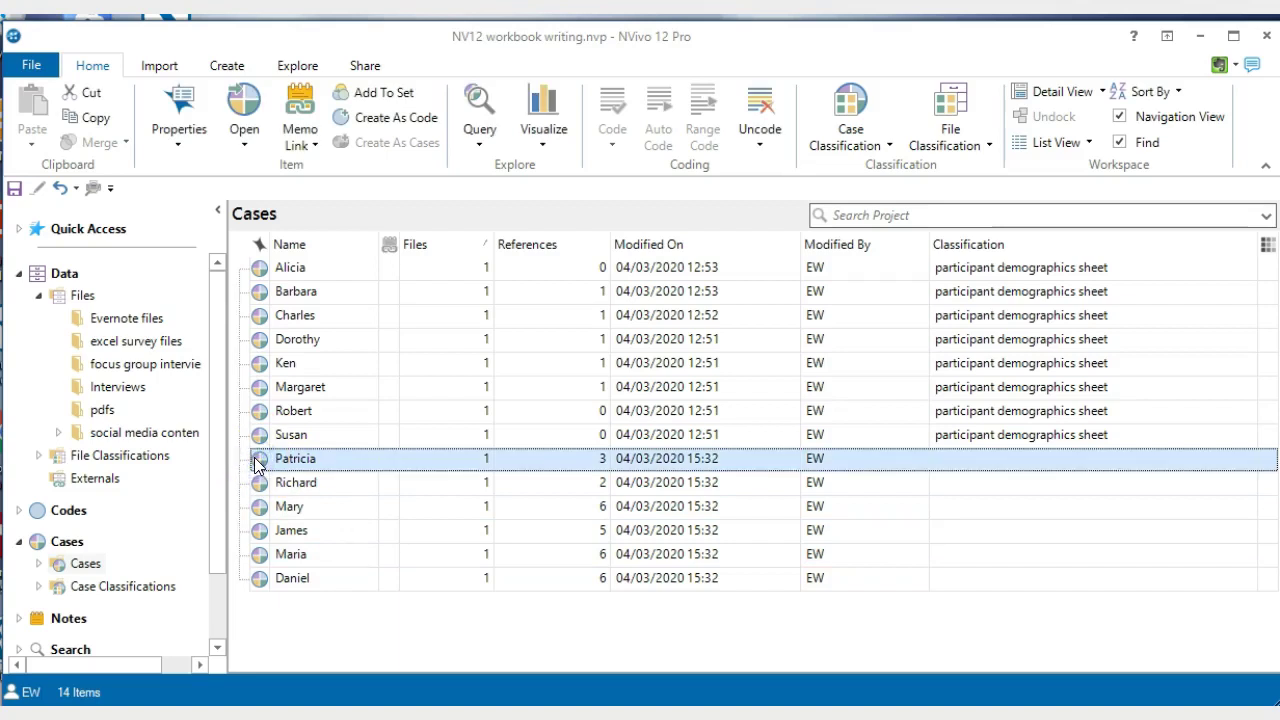
shift+click(288, 578)
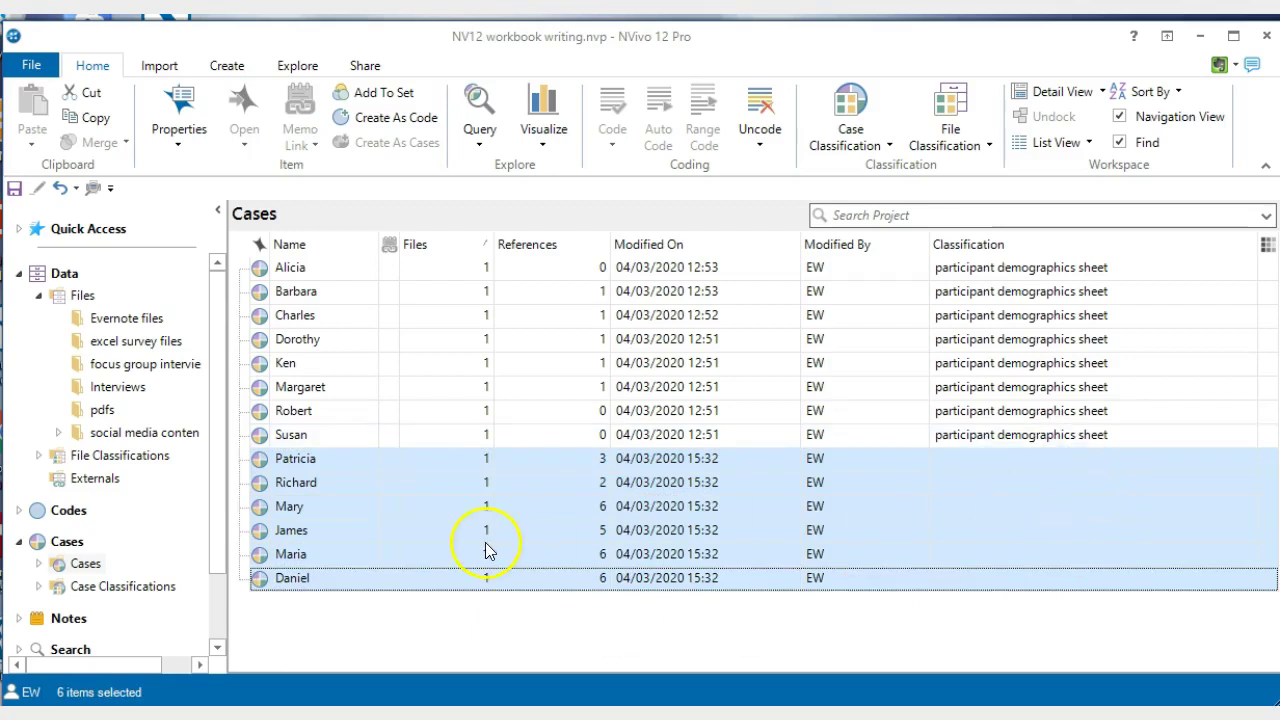
right_click(343, 494)
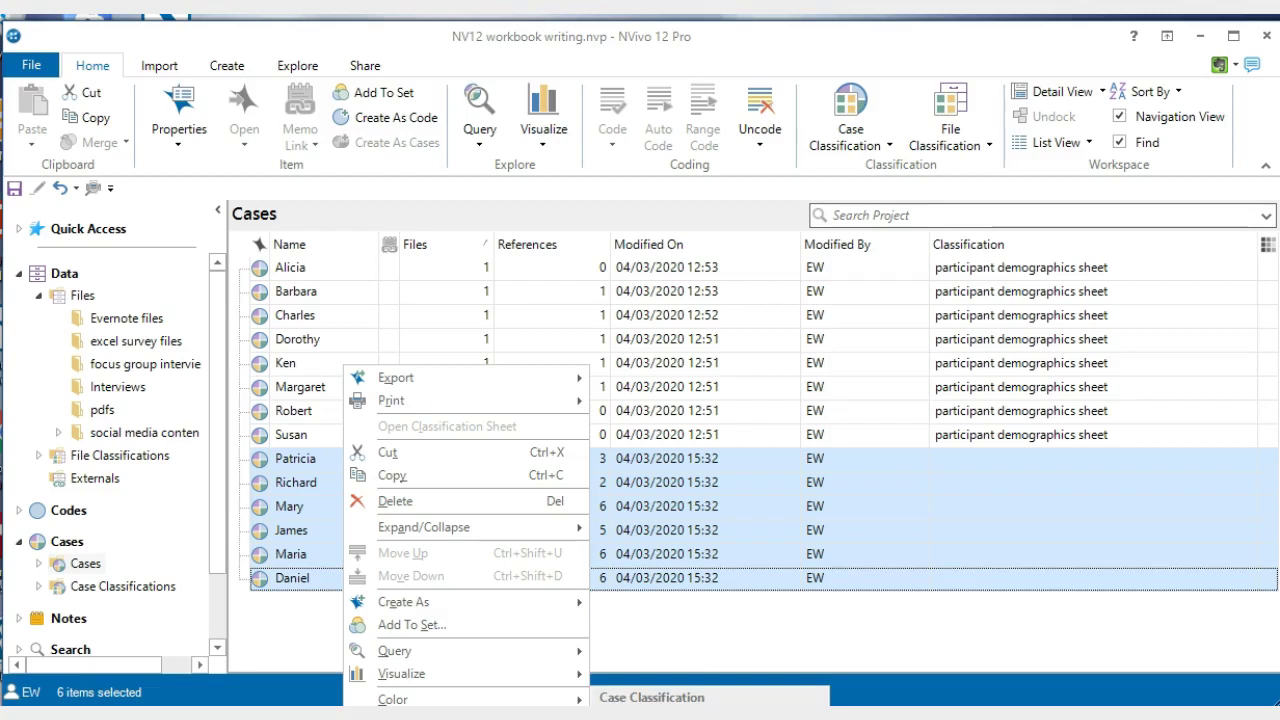
click(652, 697)
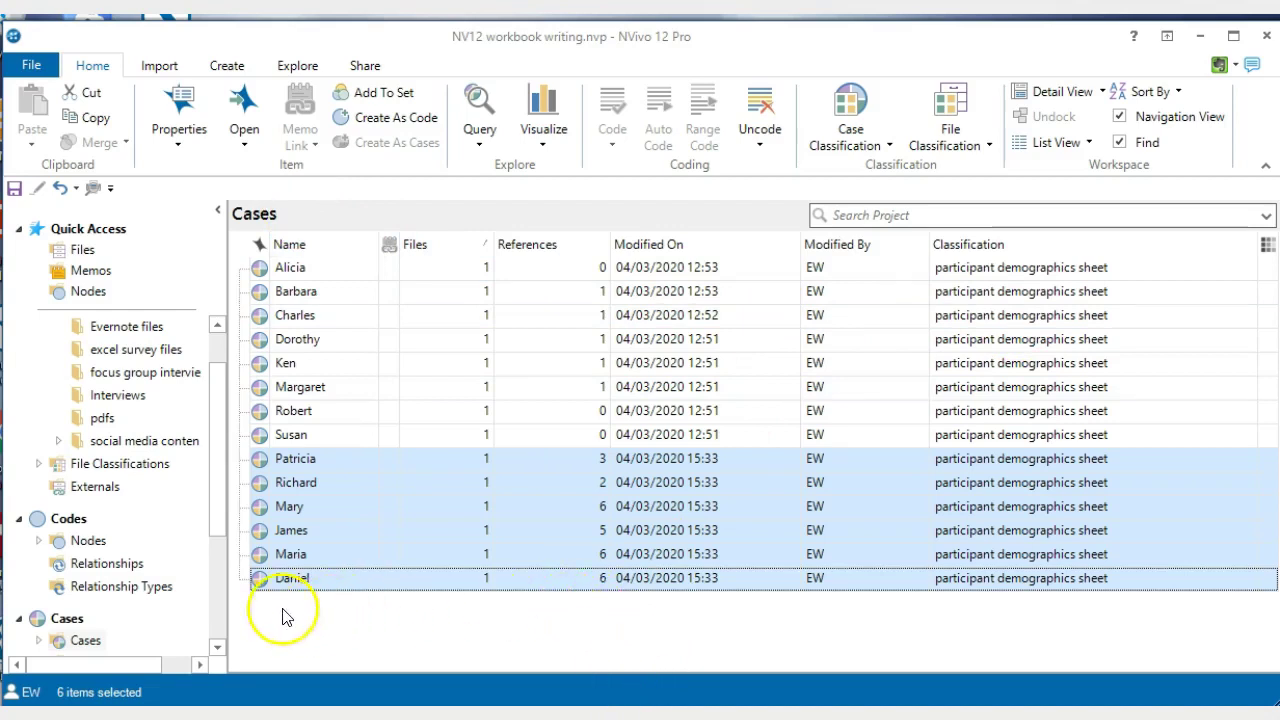
drag(212, 522, 232, 620)
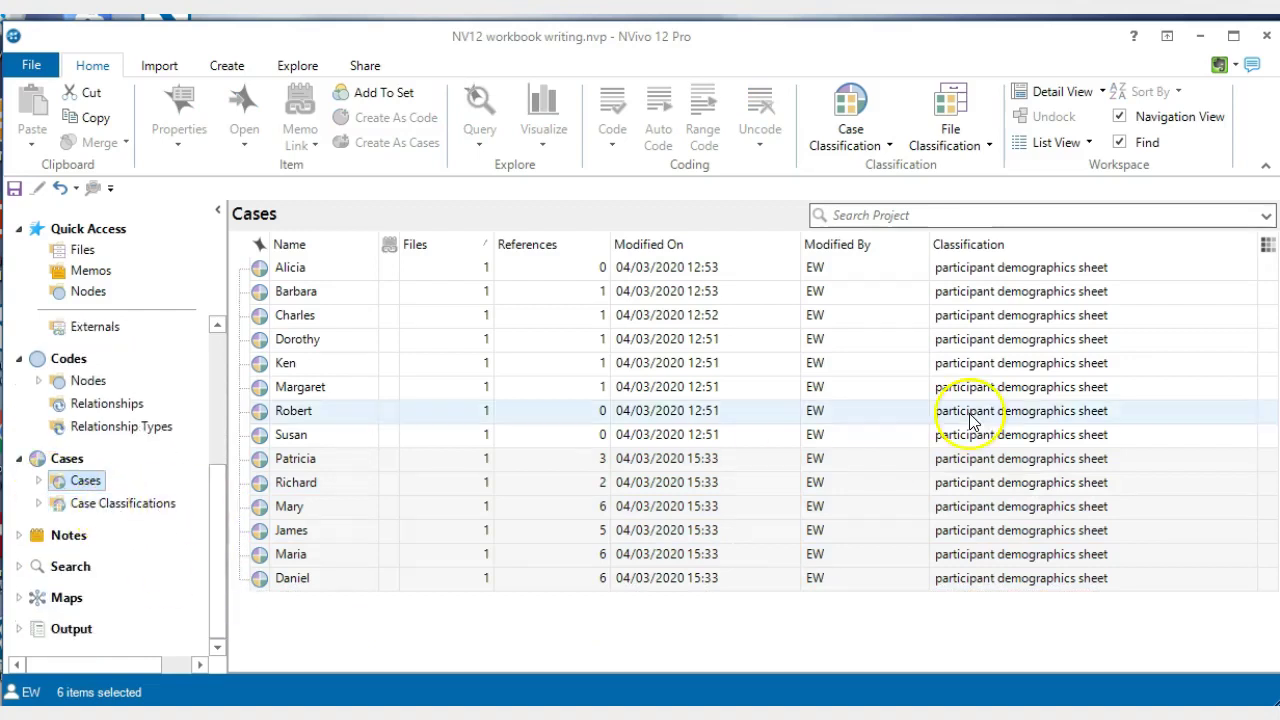
Open the participant demographics sheet grid under Case Classifications and click through its gender cells.
click(137, 506)
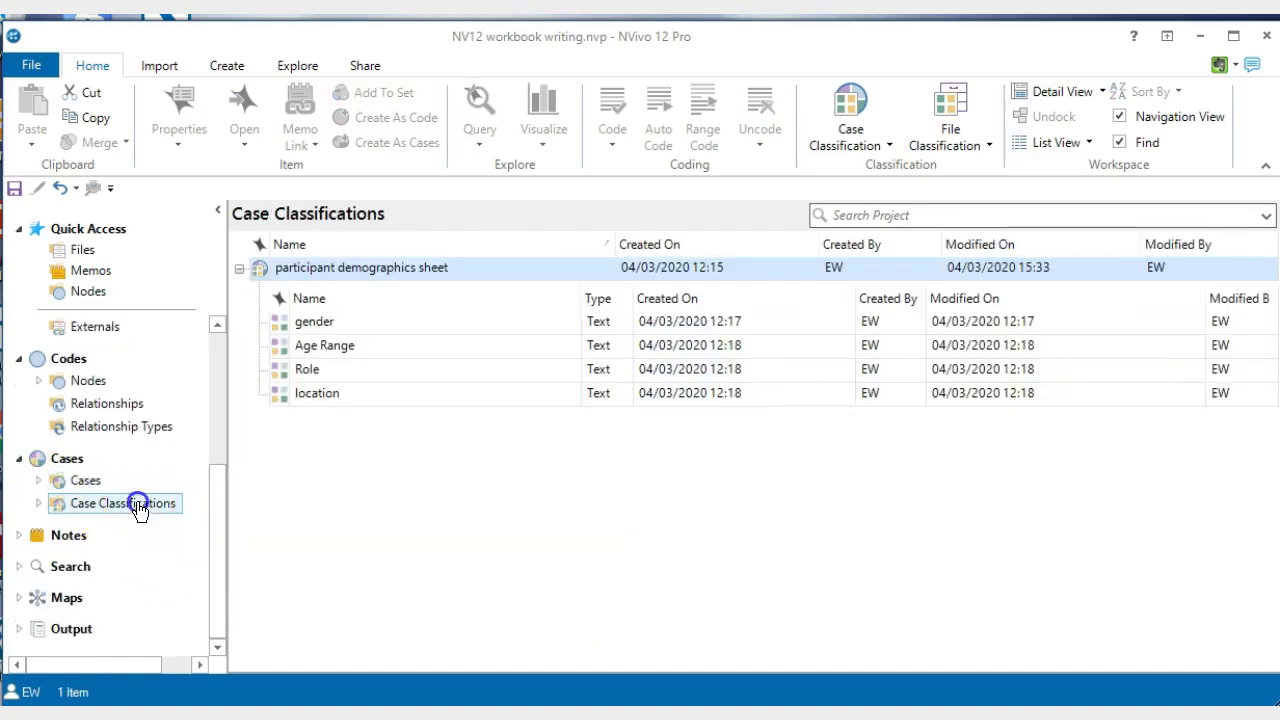
double_click(319, 267)
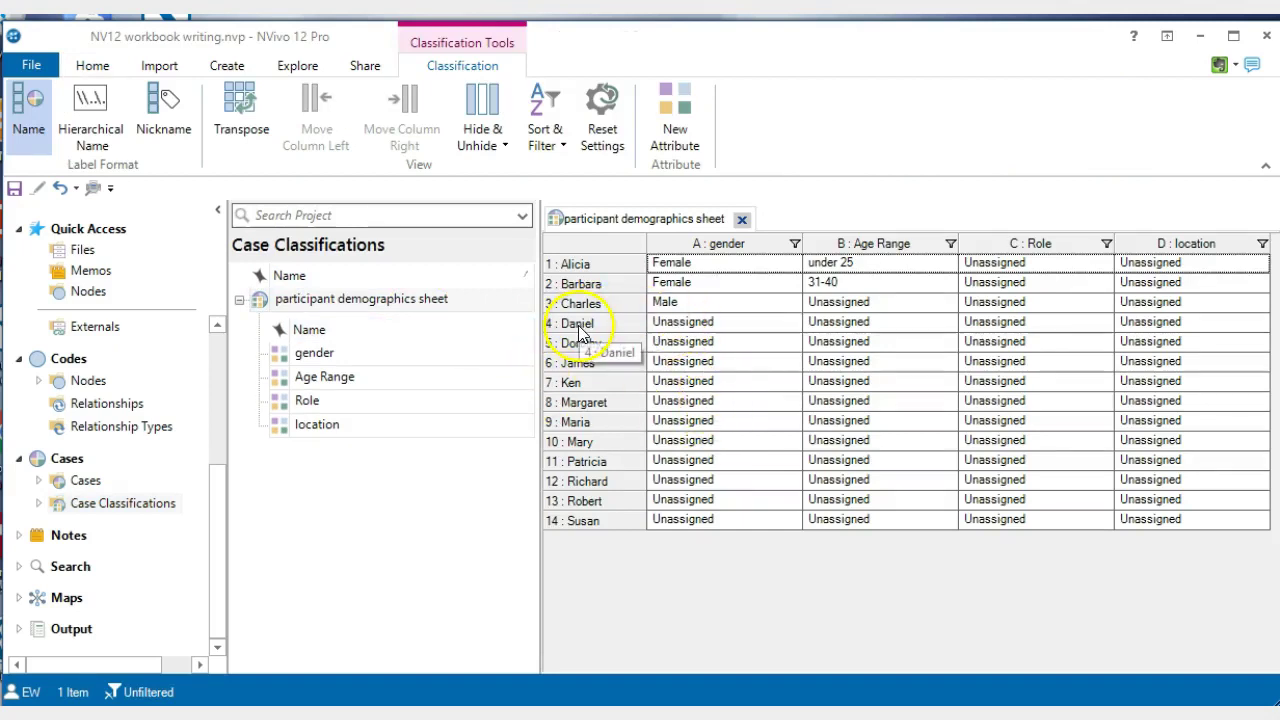
click(655, 521)
click(665, 397)
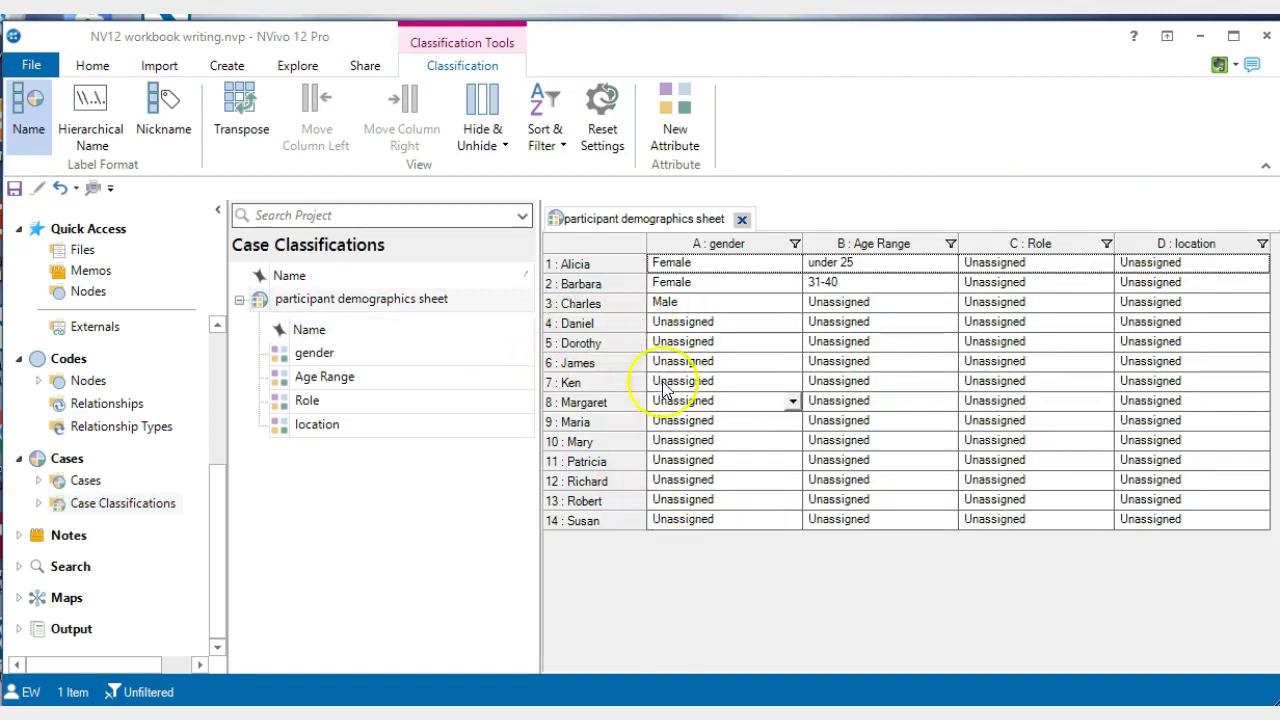
click(680, 321)
click(704, 521)
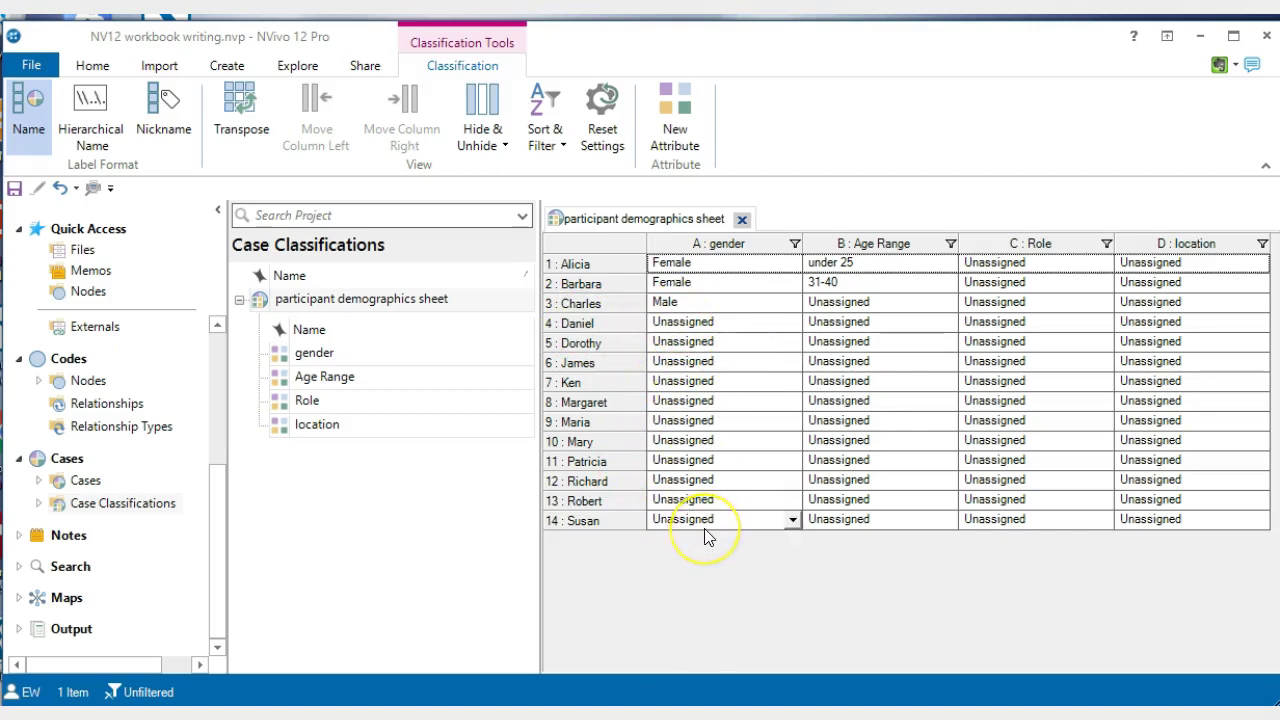
Set the gender of cases 9 and 10 to Female.
click(670, 421)
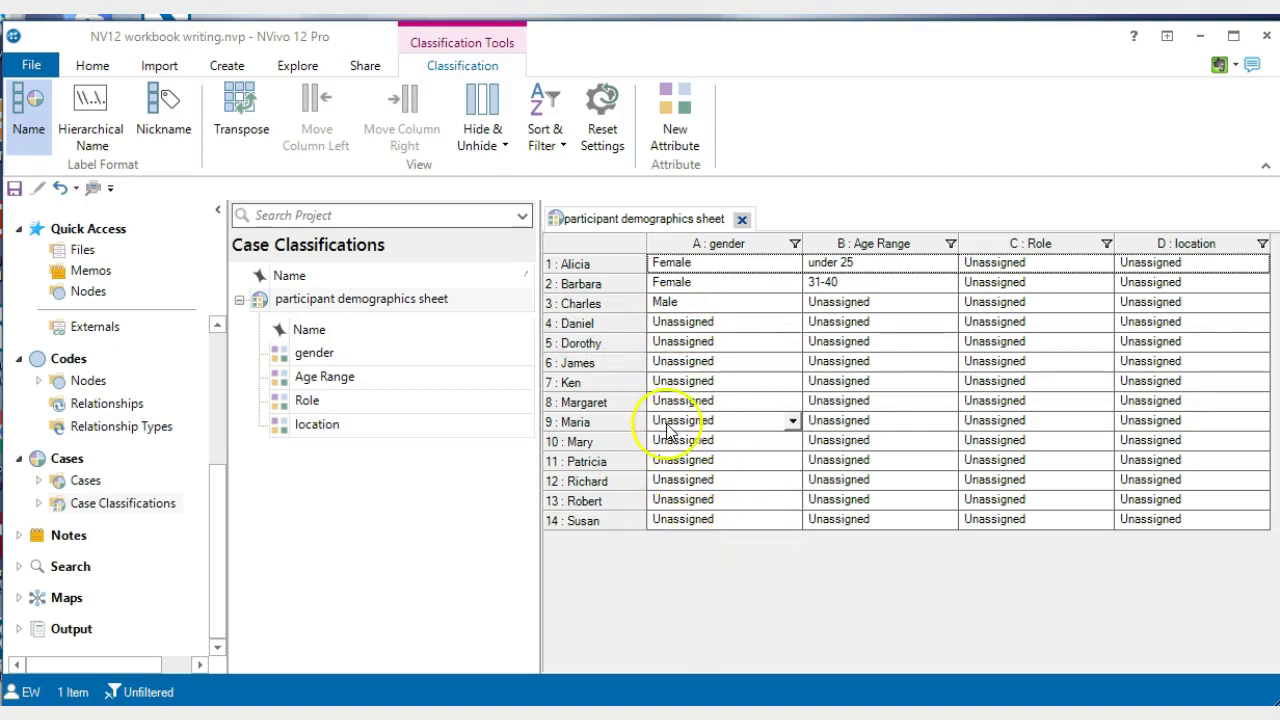
click(791, 421)
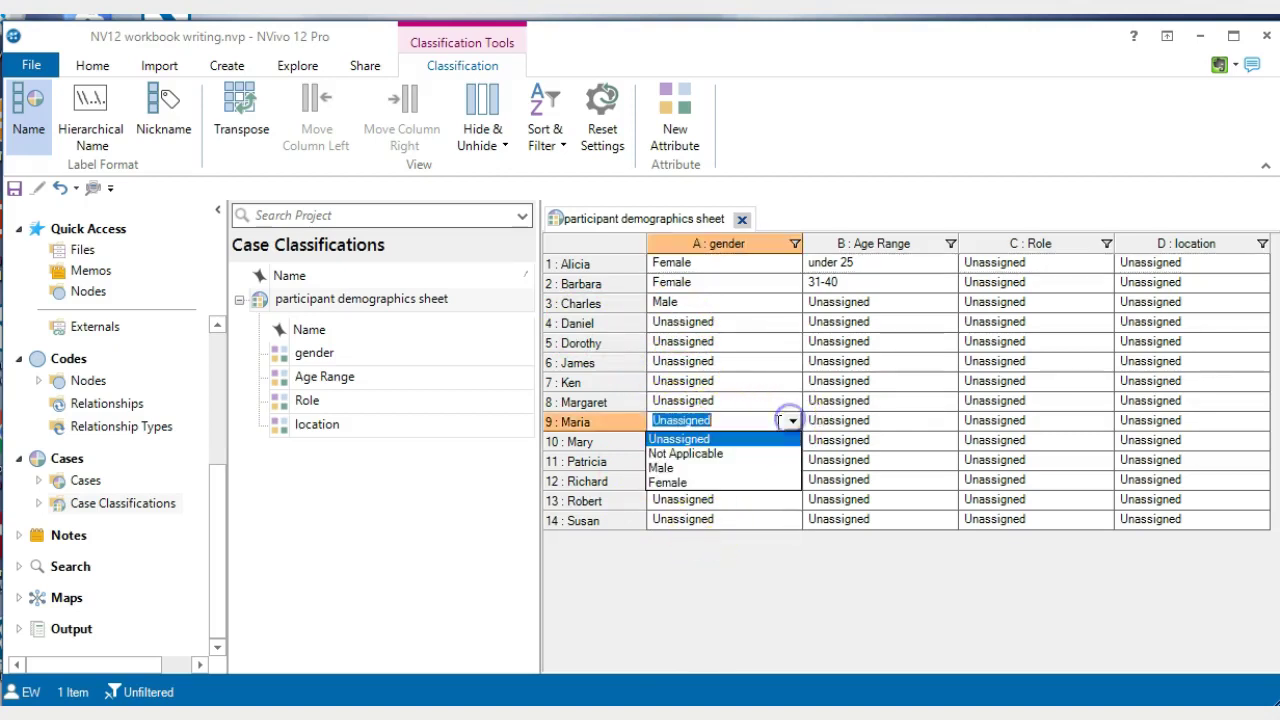
click(684, 483)
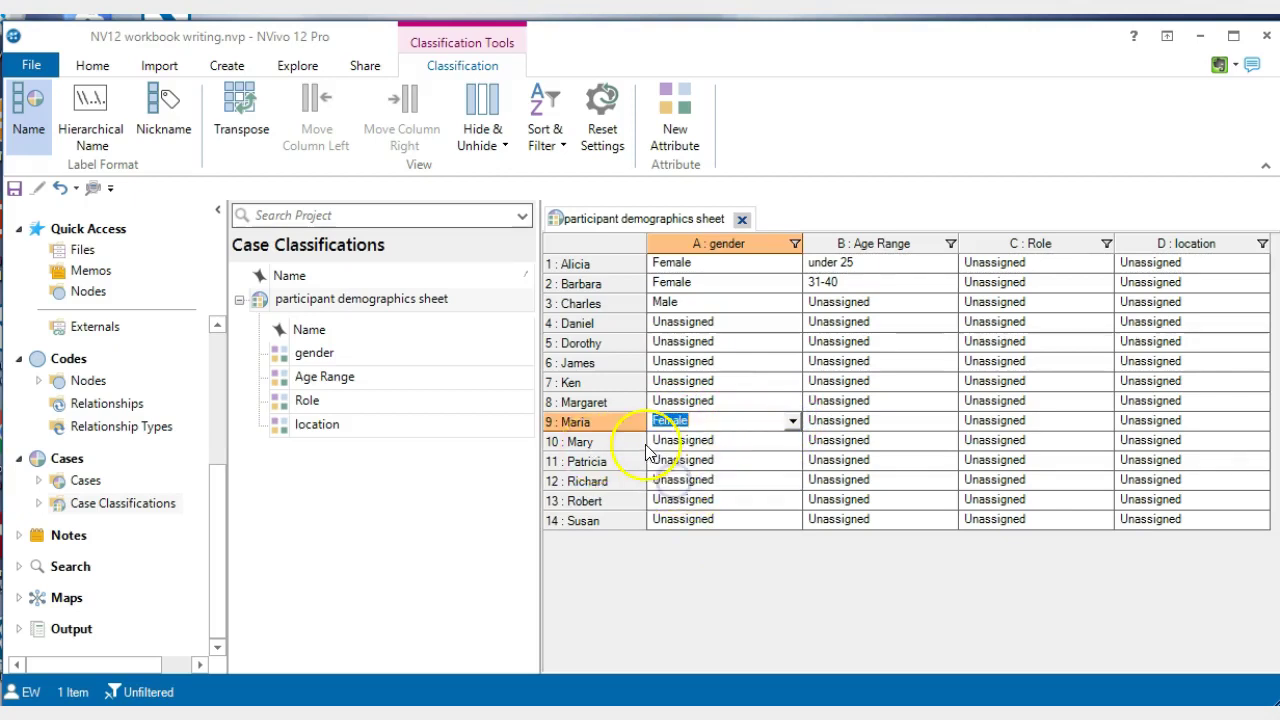
click(792, 441)
click(672, 501)
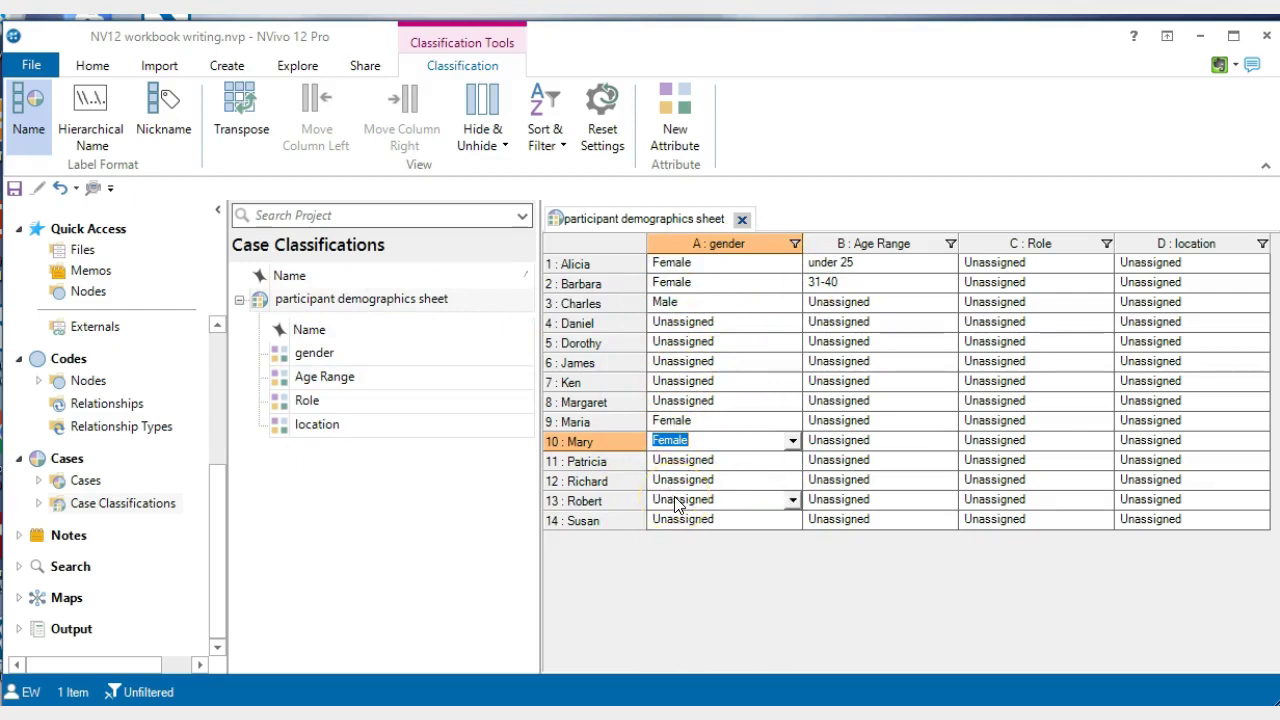
click(737, 543)
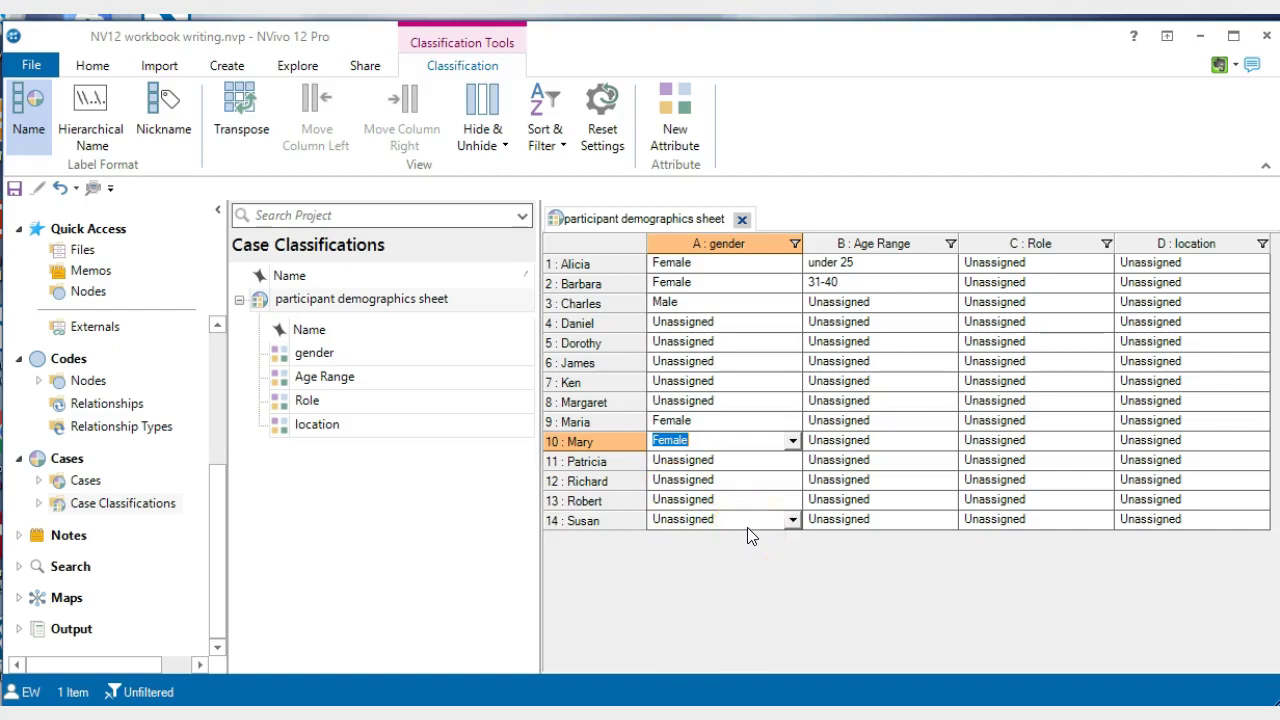
click(644, 532)
click(603, 580)
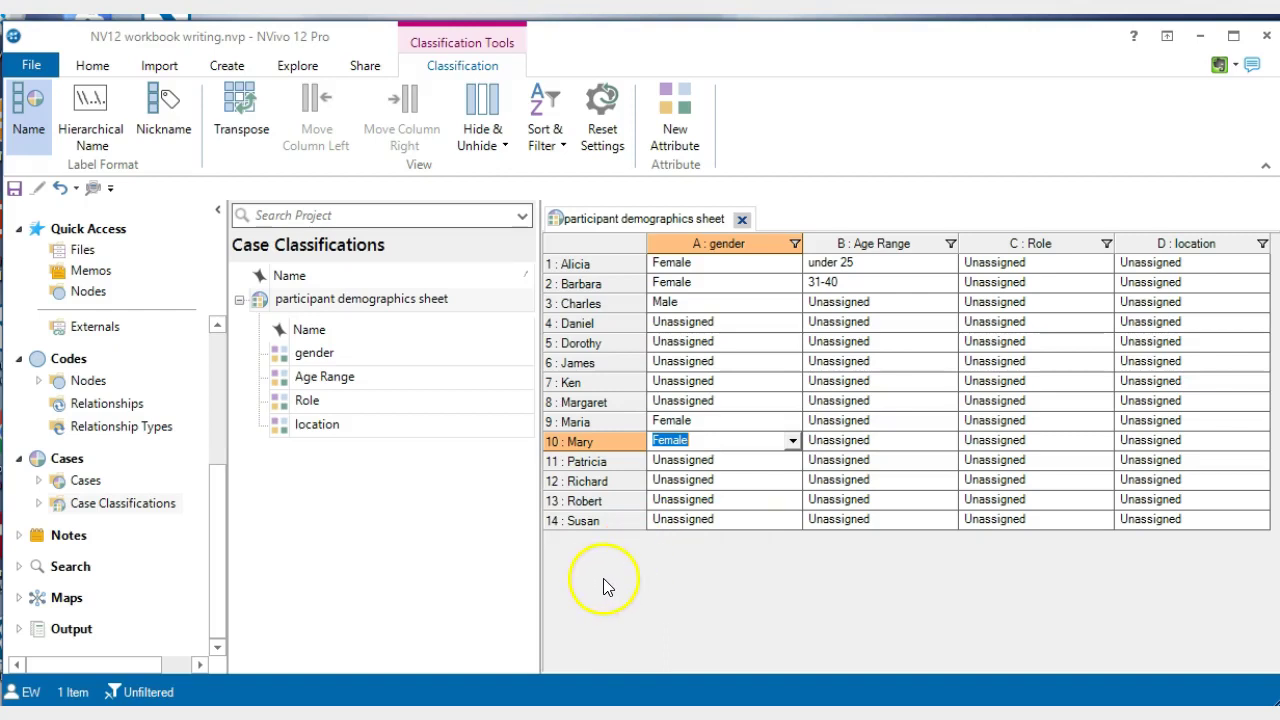